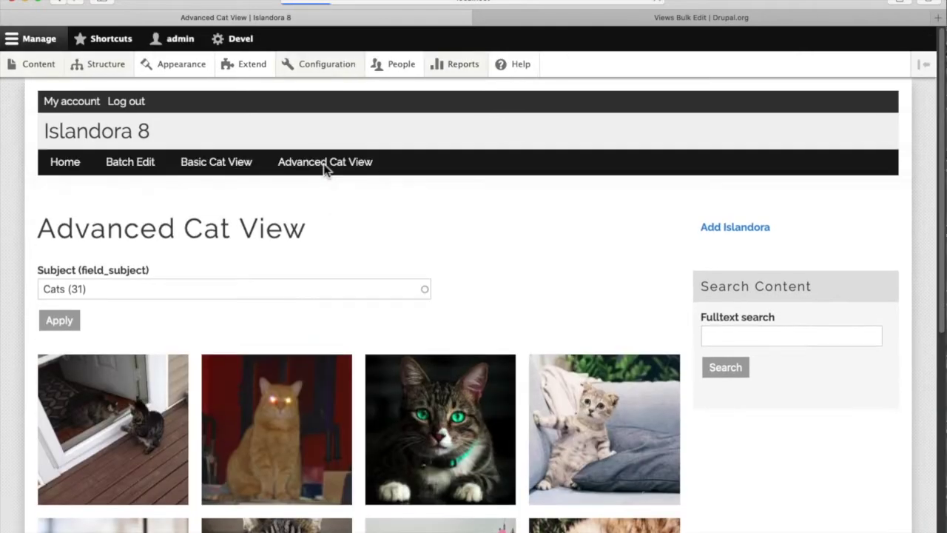
- Look over the images in the Advanced Cat View and filter them by the subject Dogs
scroll(296, 370, down, 5)
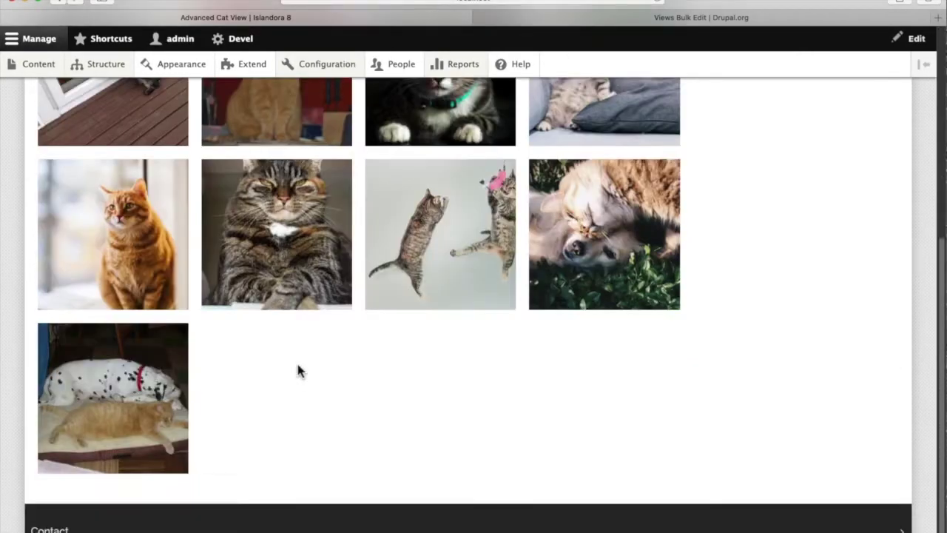
scroll(296, 370, up, 3)
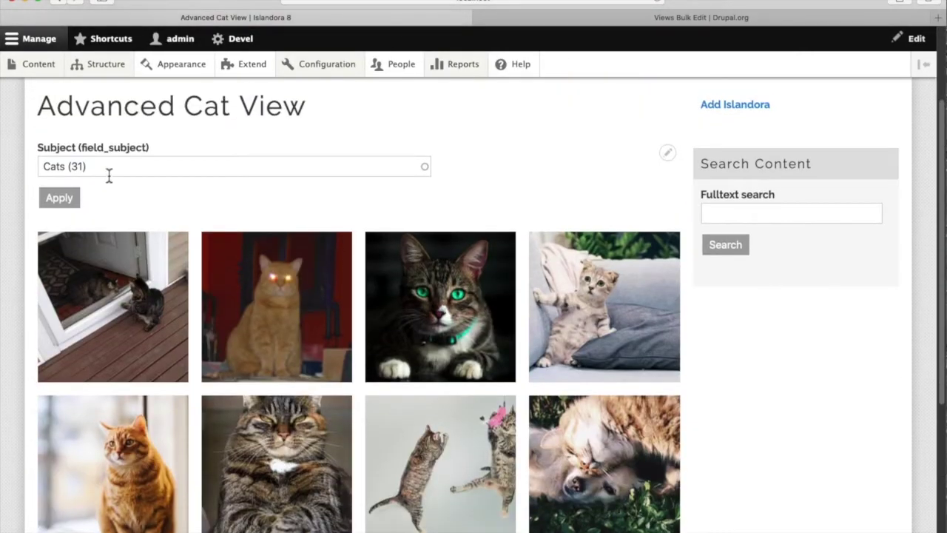
click(109, 174)
drag(112, 169, 47, 152)
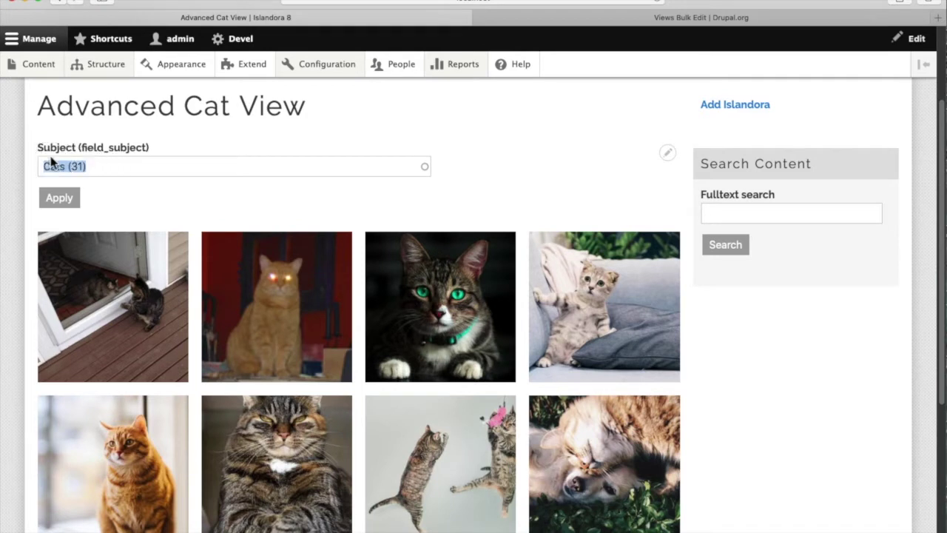
text(dogs)
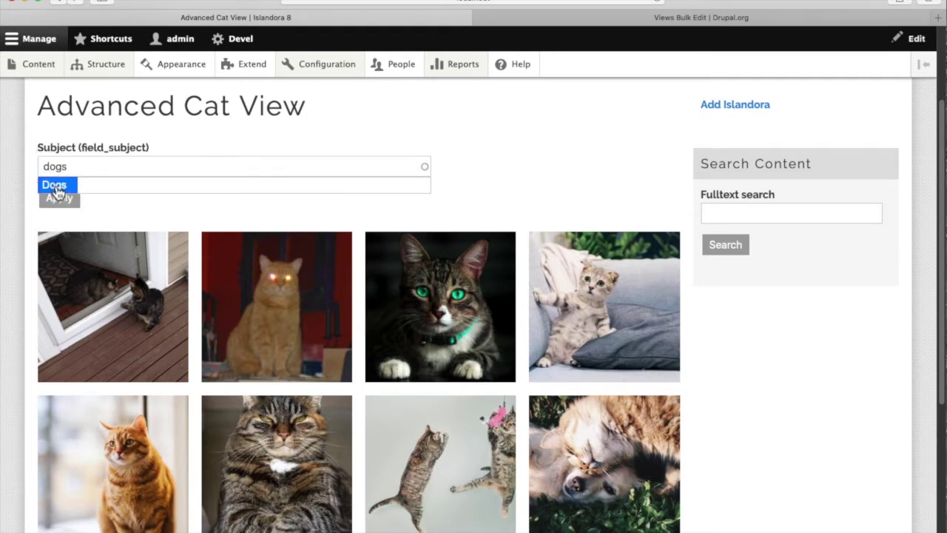
click(54, 184)
click(59, 197)
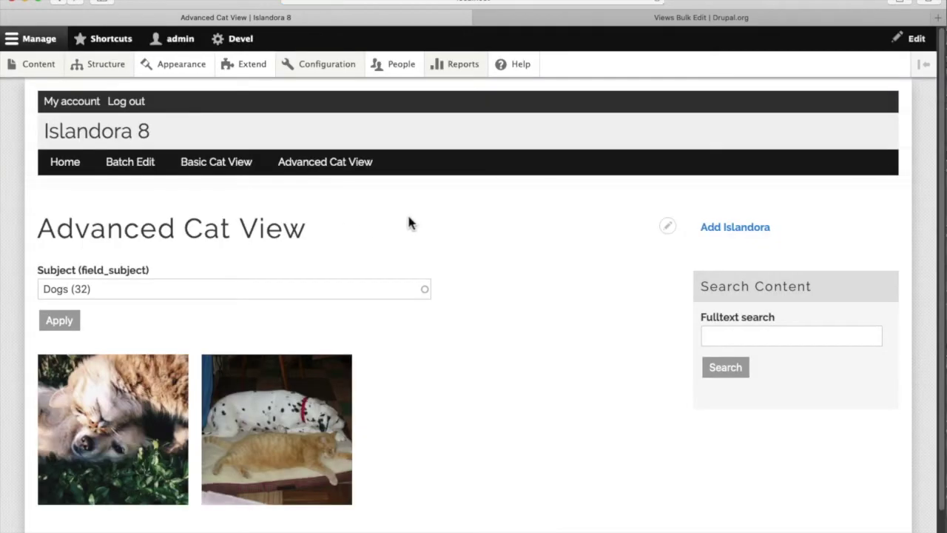
scroll(411, 222, down, 1)
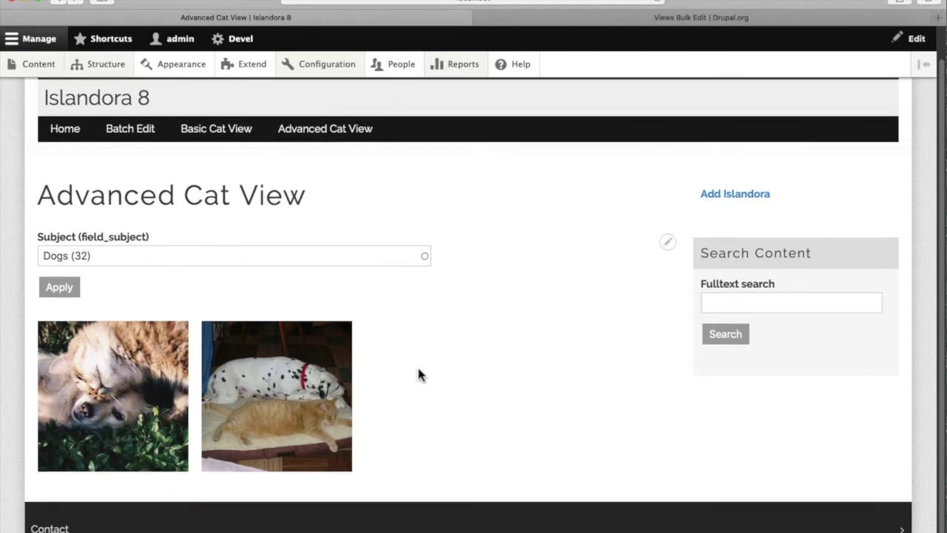
scroll(418, 373, up, 1)
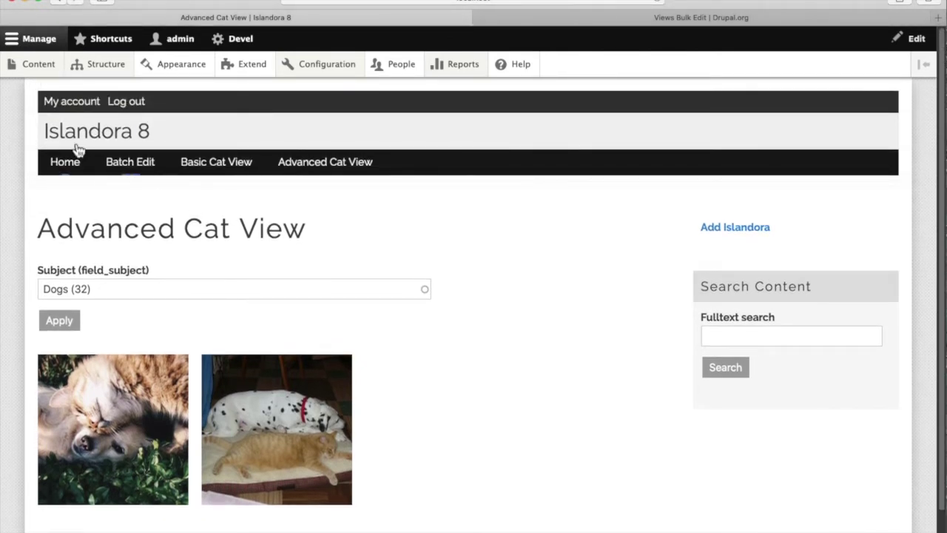
- Open the site's content administration list and look over its items and filter options
mouse_move(38, 69)
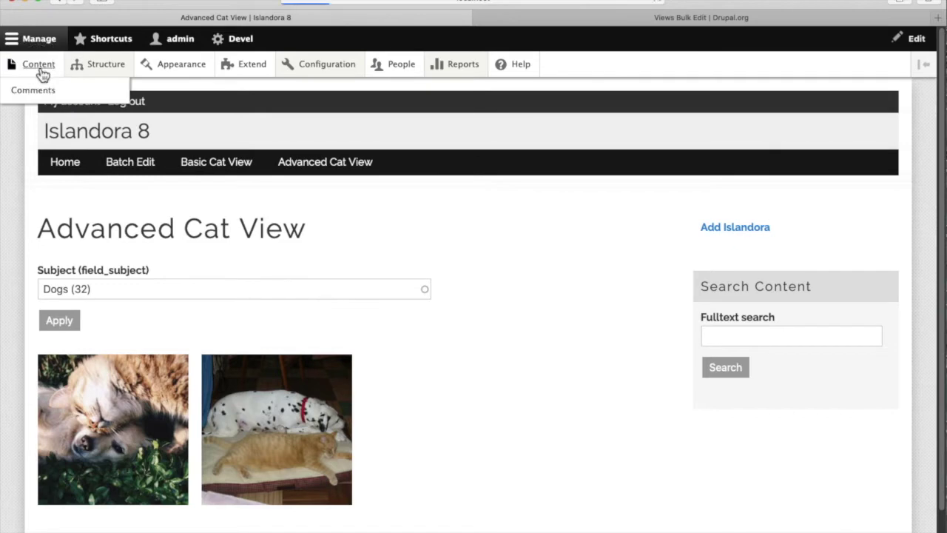
click(40, 70)
scroll(348, 311, down, 5)
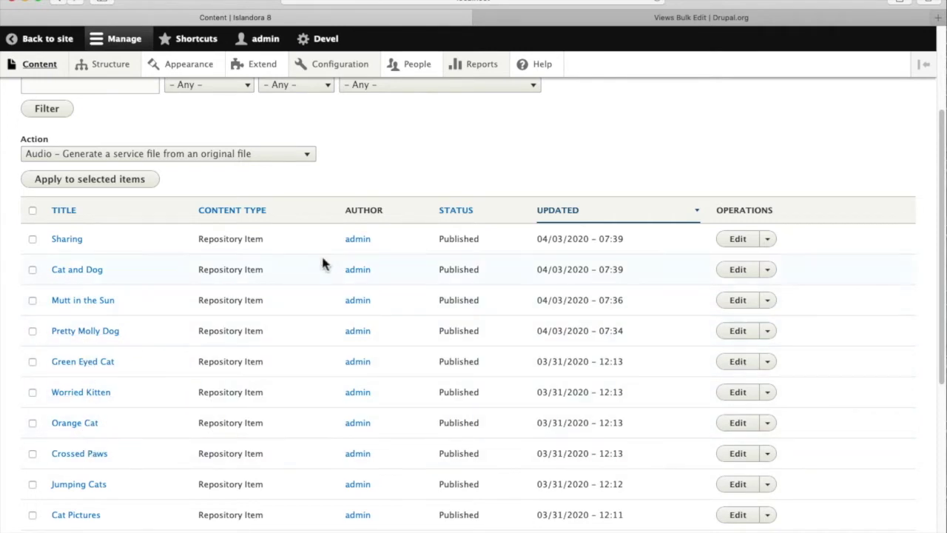
scroll(290, 281, up, 5)
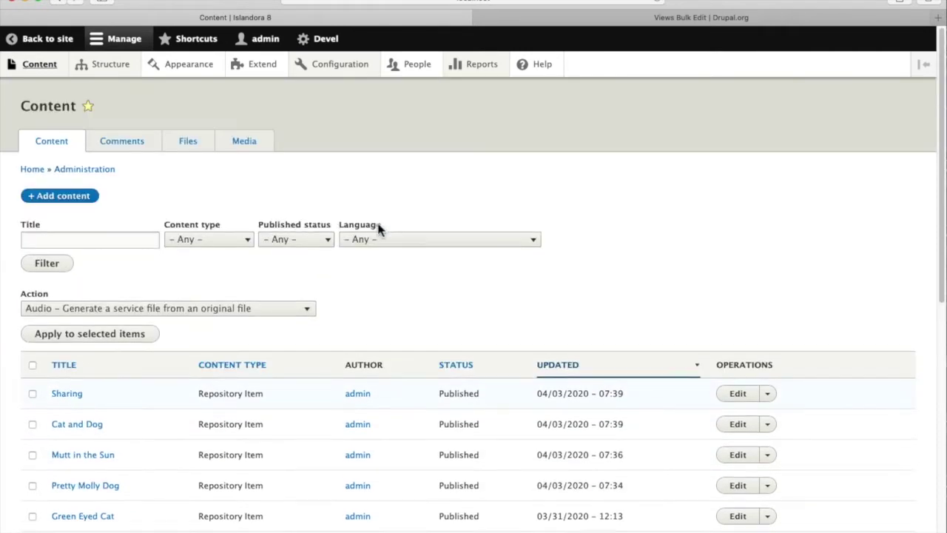
- Look over the item table on the Batch Edit page and the Views Bulk Edit module page on Drupal.org
click(32, 170)
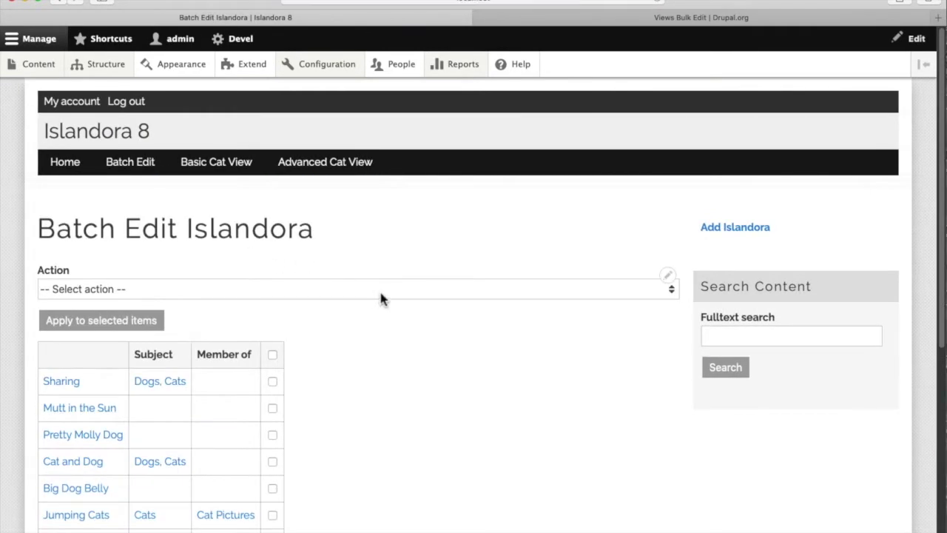
scroll(381, 298, down, 5)
scroll(381, 298, up, 5)
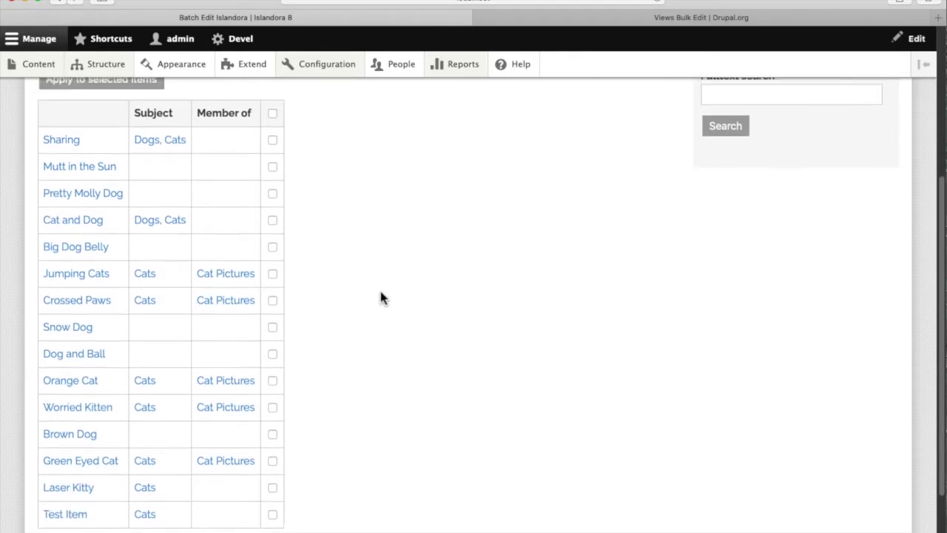
scroll(370, 302, up, 2)
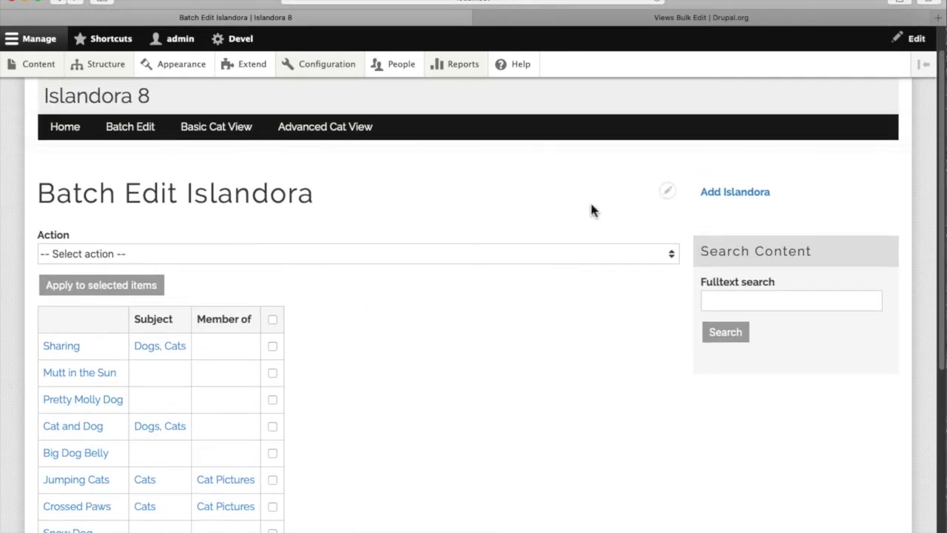
click(661, 22)
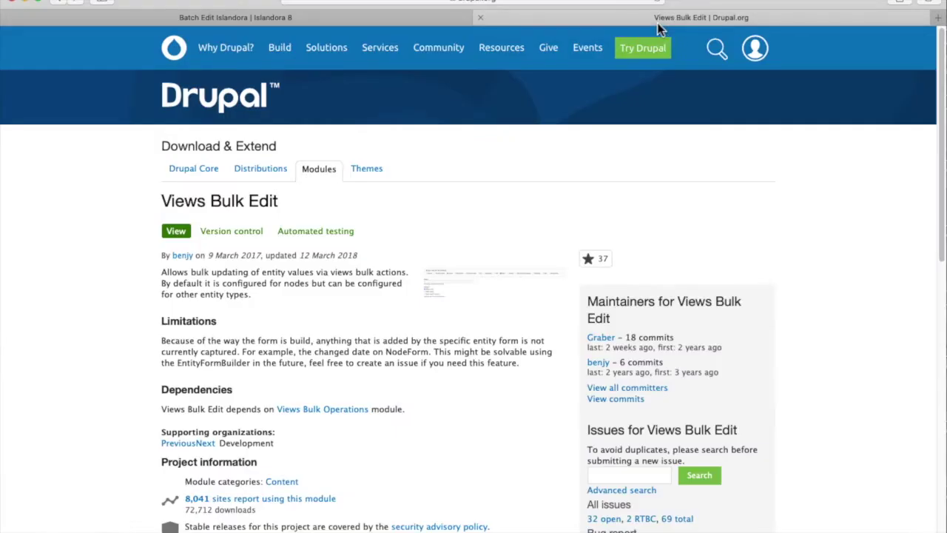
scroll(538, 405, down, 3)
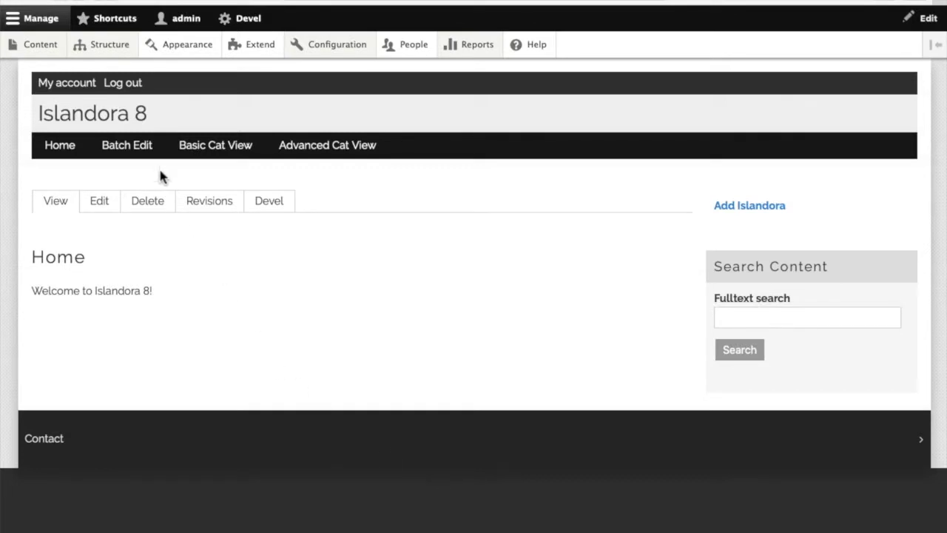
- Start a new view named "New Batch Edit" that shows content of type Repository Item
mouse_move(102, 53)
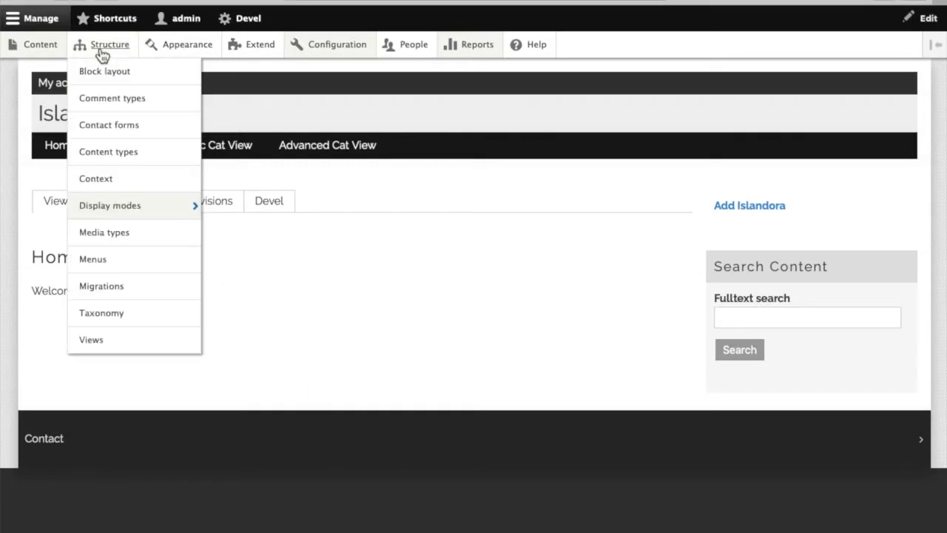
click(85, 338)
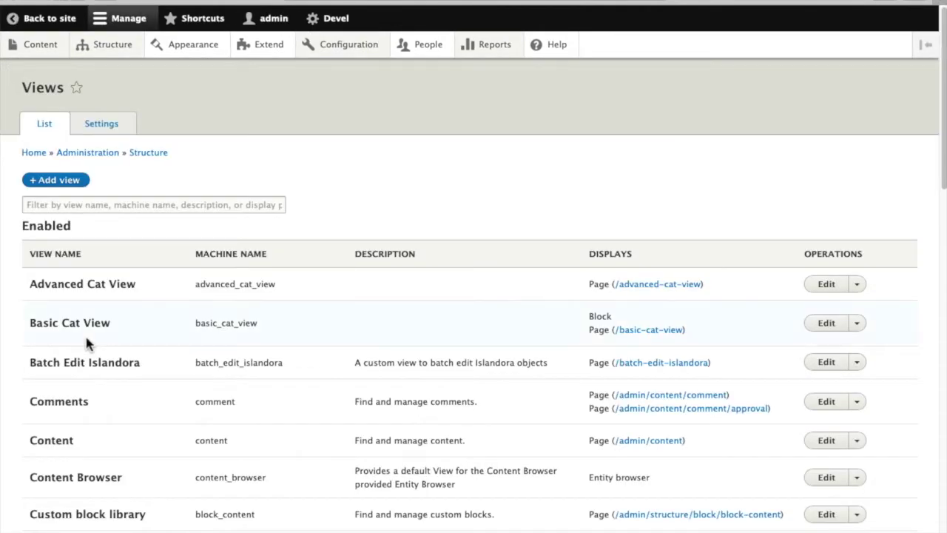
click(59, 180)
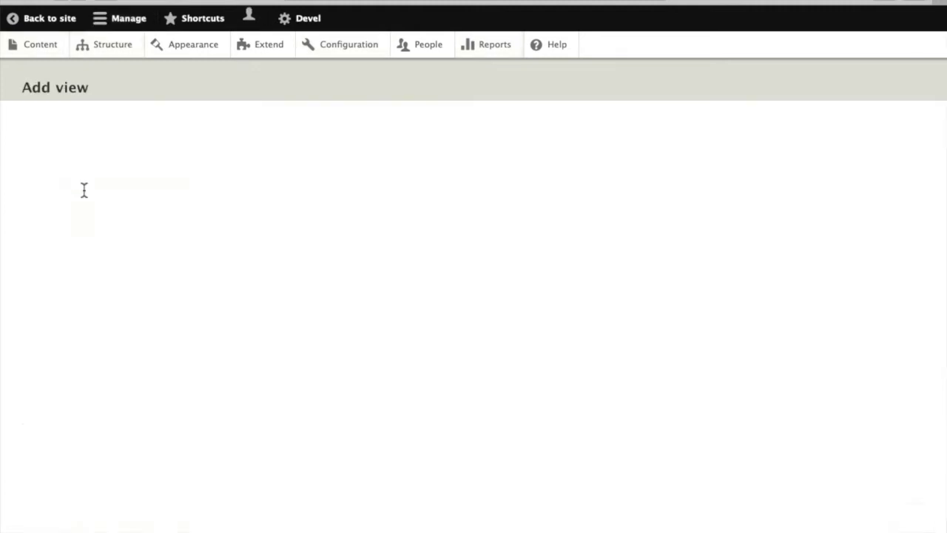
click(108, 190)
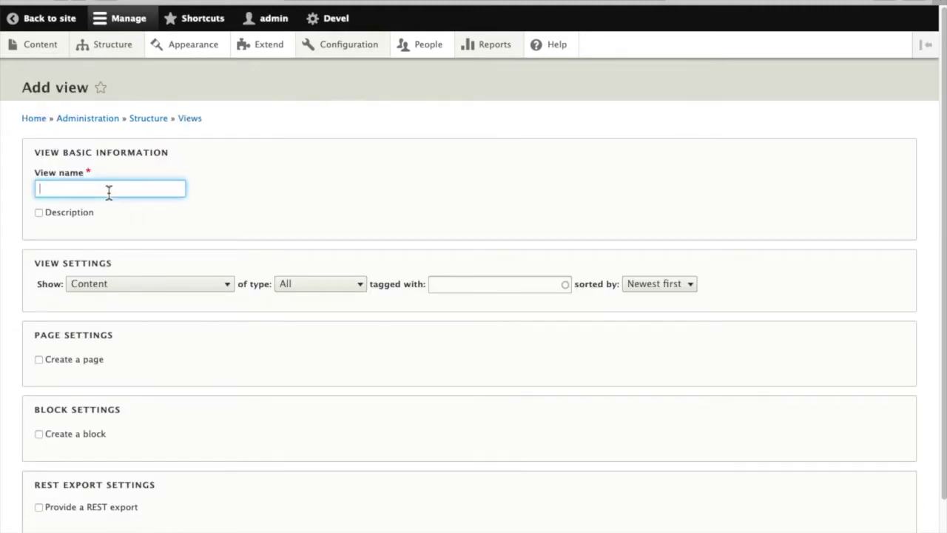
text(New Bat)
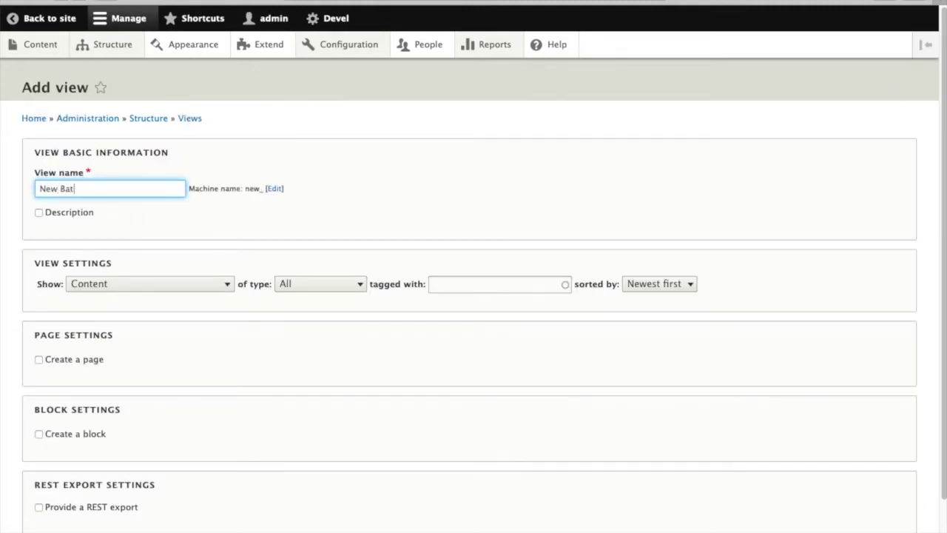
text(ch Edit)
click(356, 283)
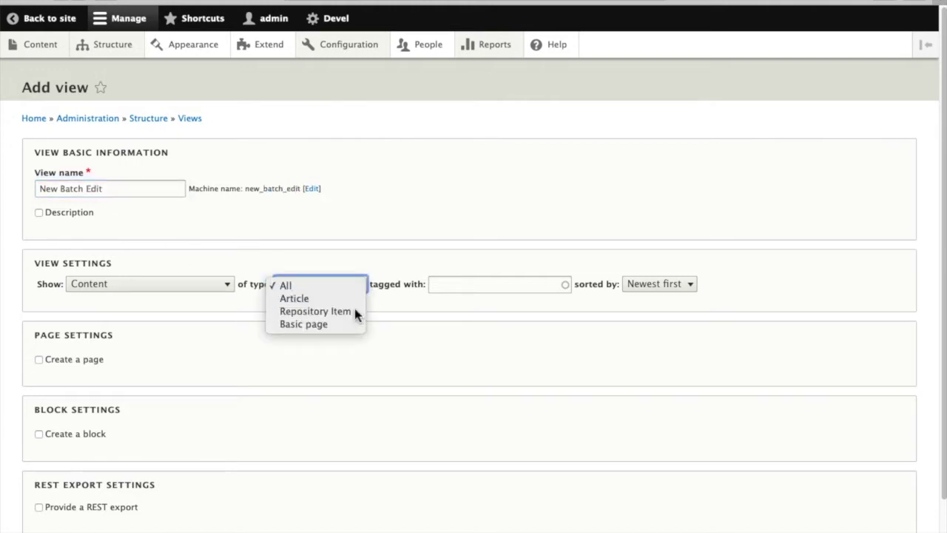
click(355, 310)
- Create a page for the view, using the Table display format with 50 items to display
click(39, 360)
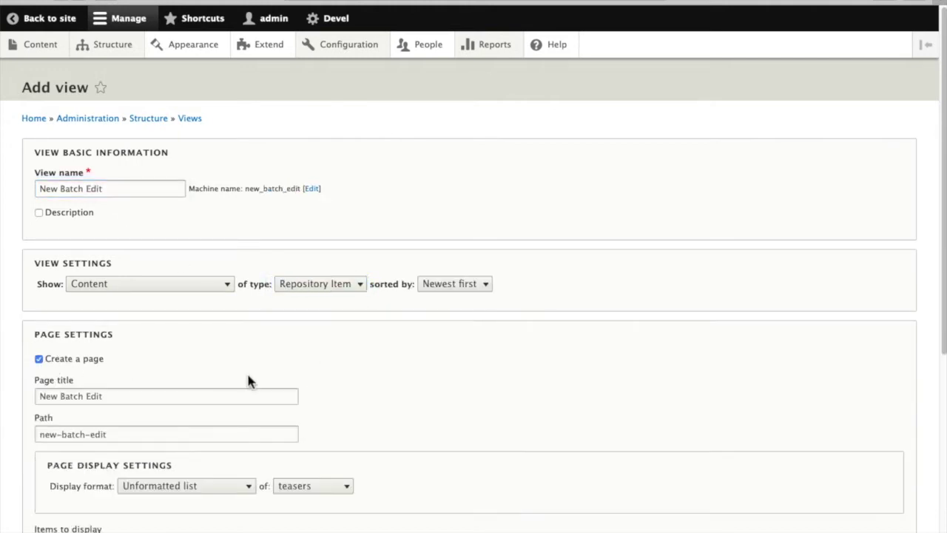
scroll(256, 379, down, 2)
scroll(171, 398, down, 4)
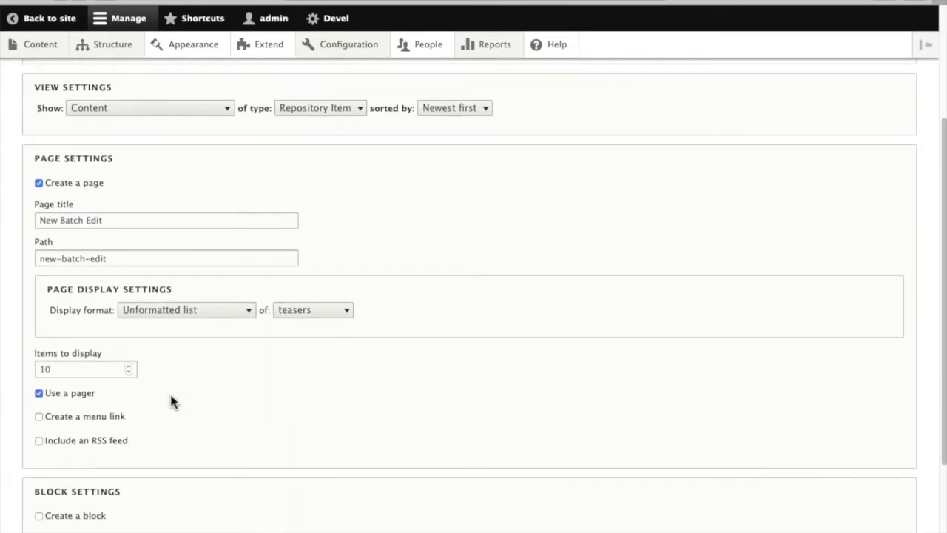
scroll(171, 401, down, 1)
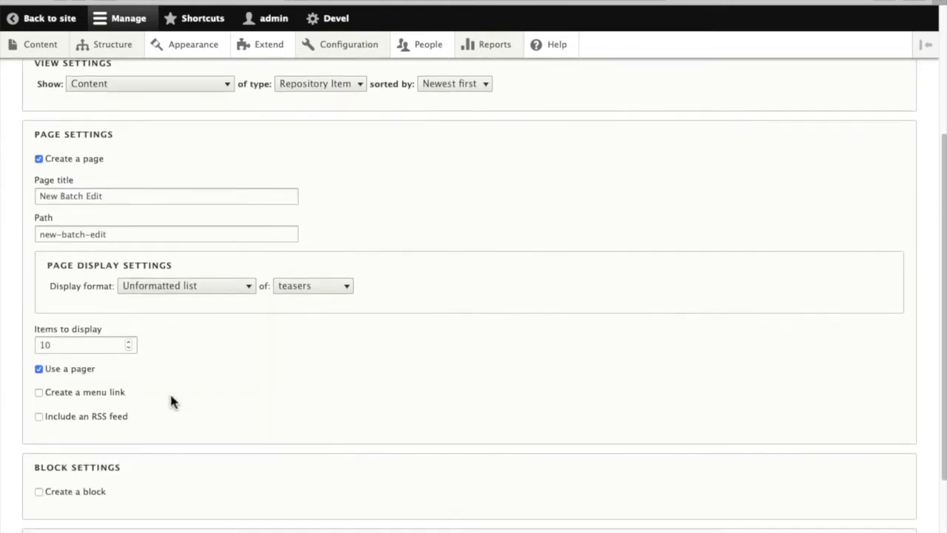
click(249, 290)
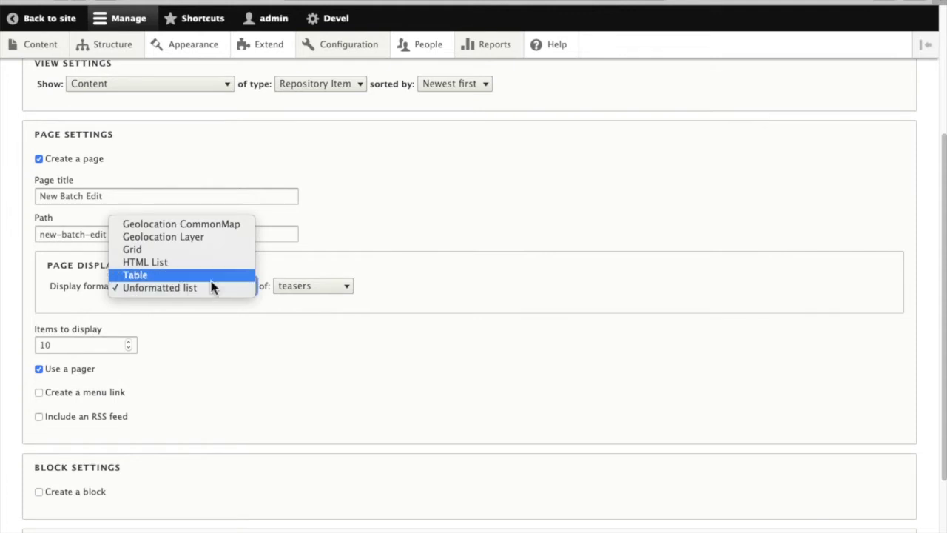
key(Return)
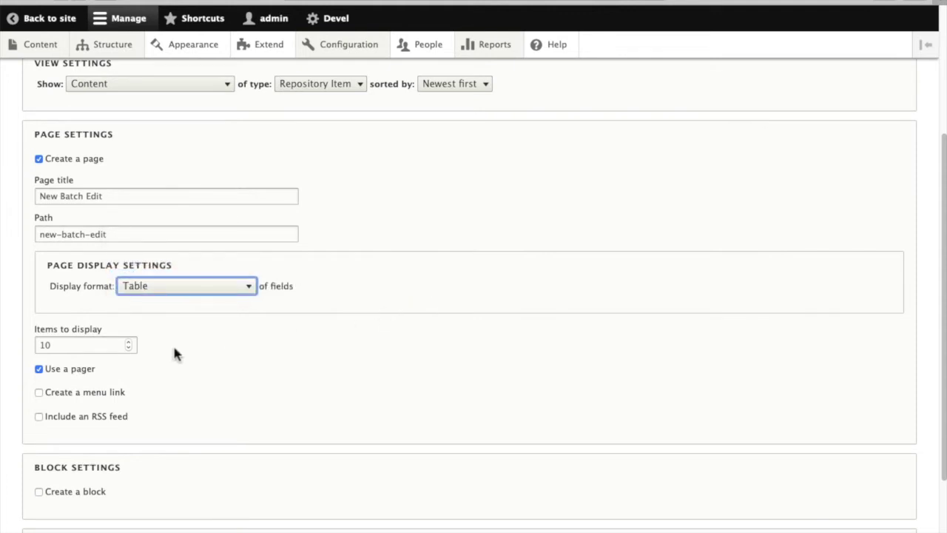
double_click(34, 347)
text(5)
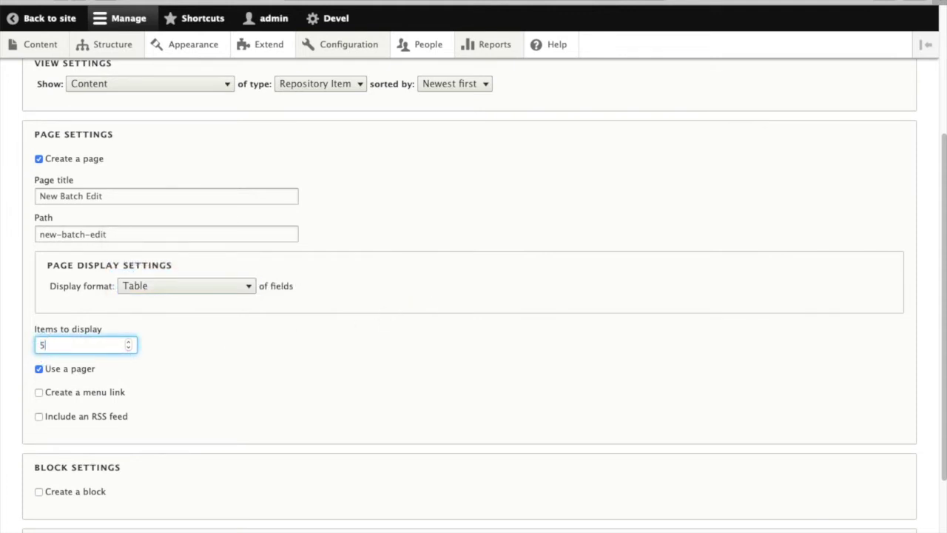
text(0)
click(225, 364)
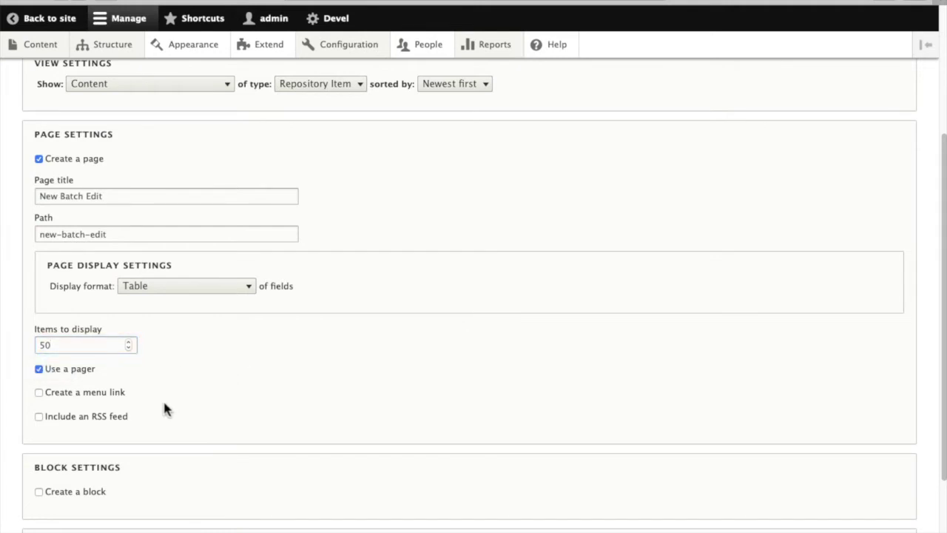
- Add a menu link for the page to the Main navigation menu and save the new view
click(40, 392)
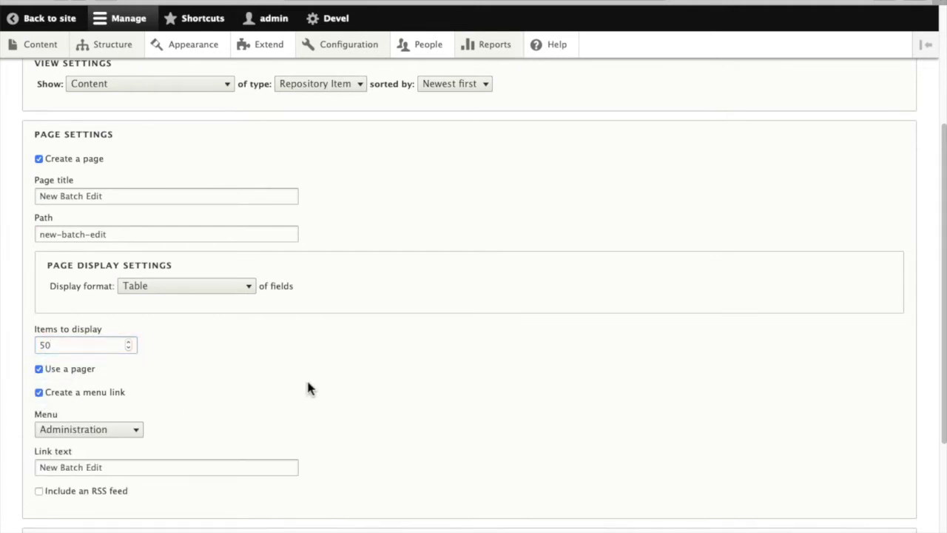
click(116, 436)
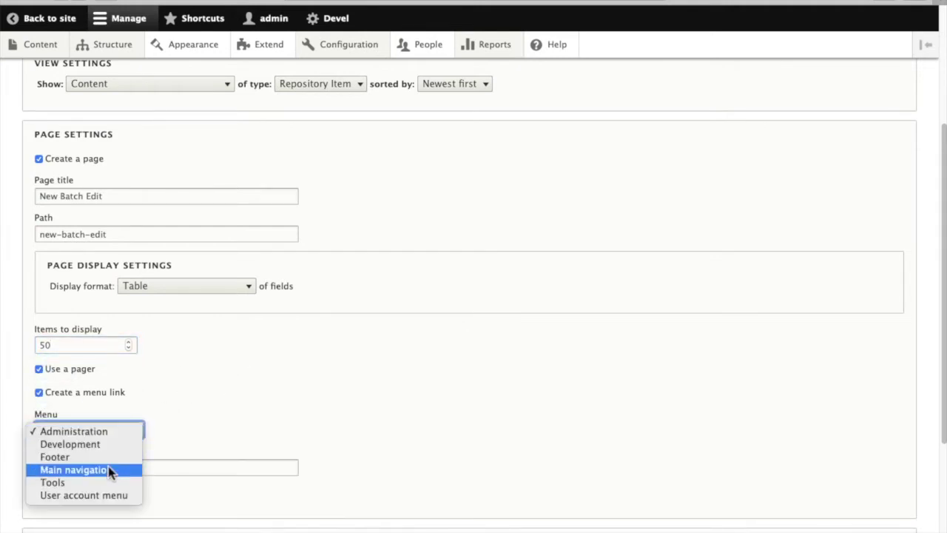
click(120, 469)
click(384, 414)
scroll(401, 397, down, 5)
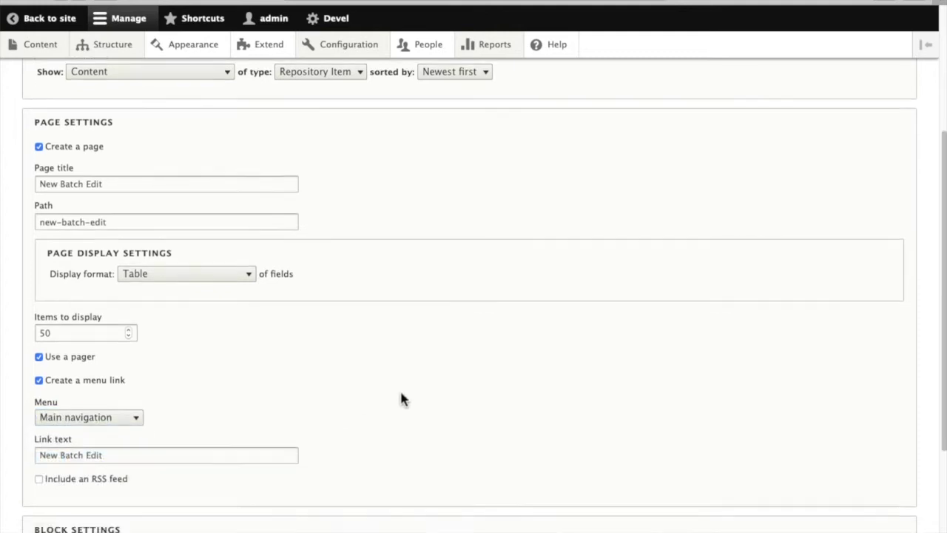
click(73, 499)
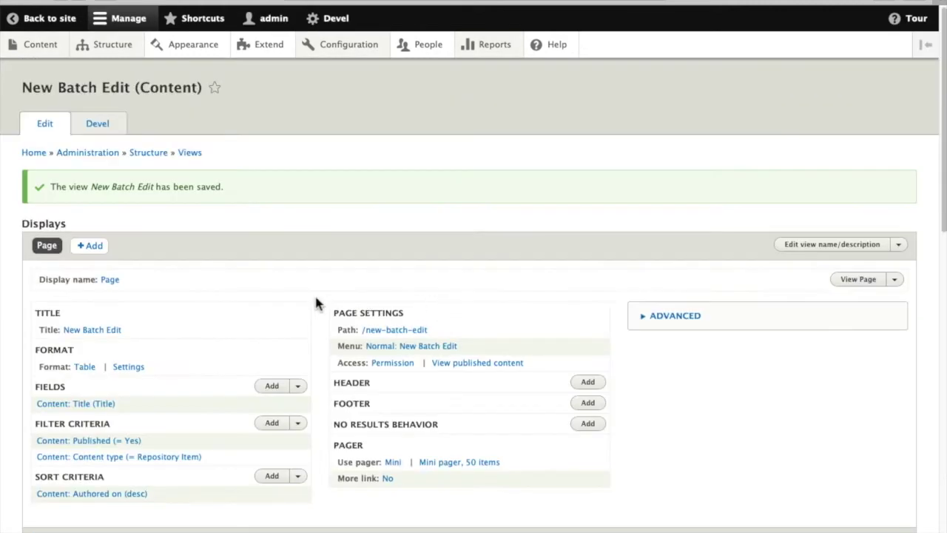
- Add the Subject field from the Content category to the view with its default settings
scroll(319, 299, down, 10)
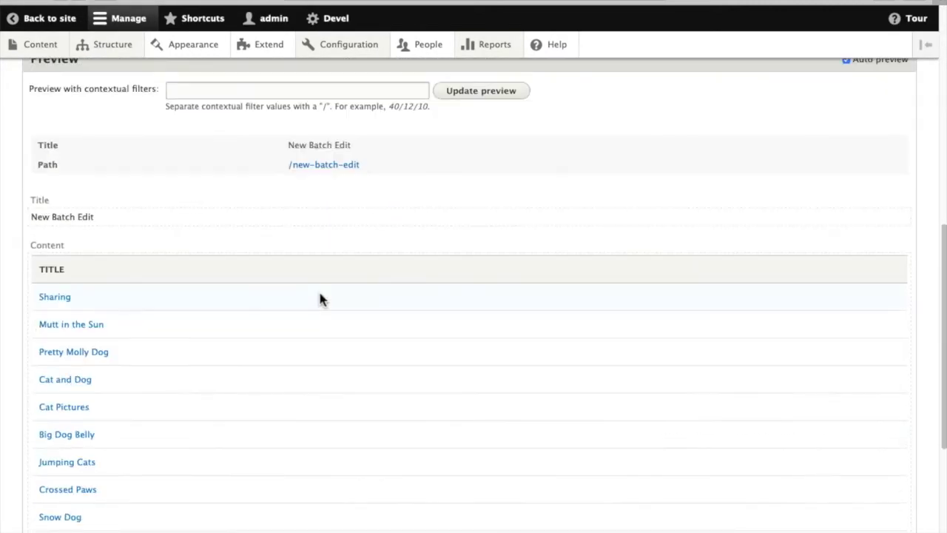
scroll(348, 338, up, 8)
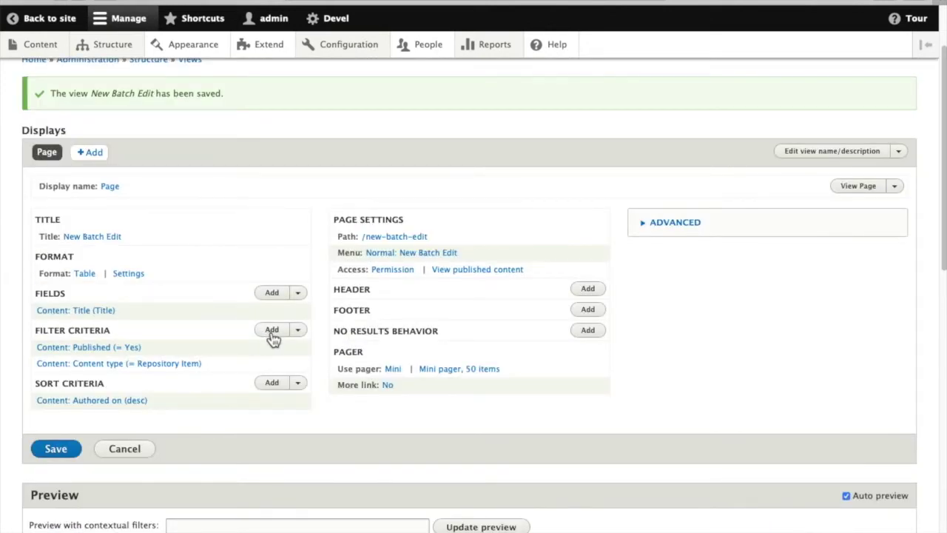
click(273, 294)
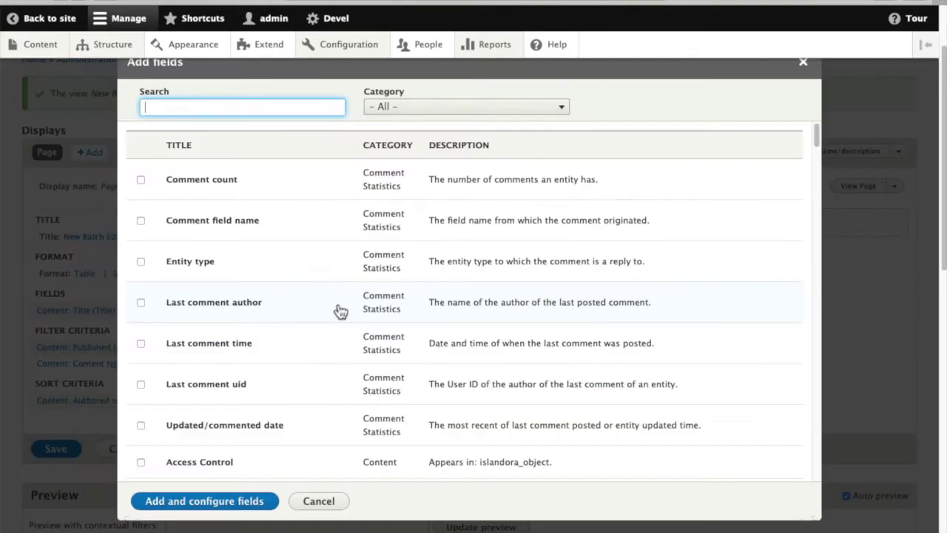
click(392, 111)
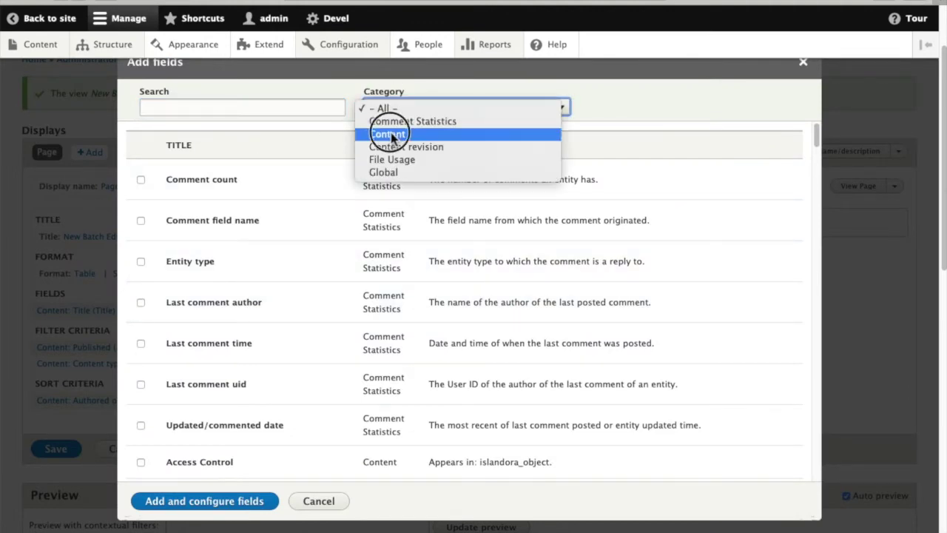
click(388, 134)
scroll(285, 260, down, 10)
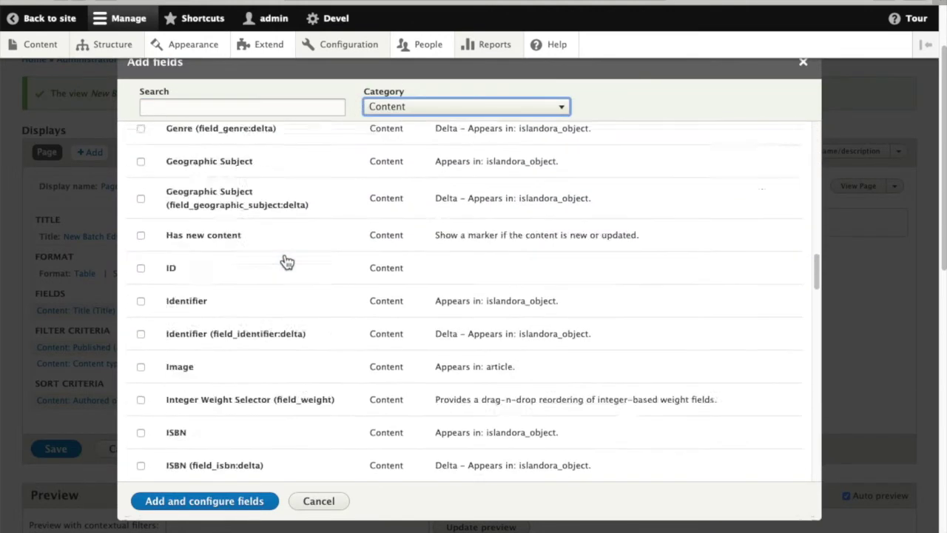
scroll(287, 263, down, 10)
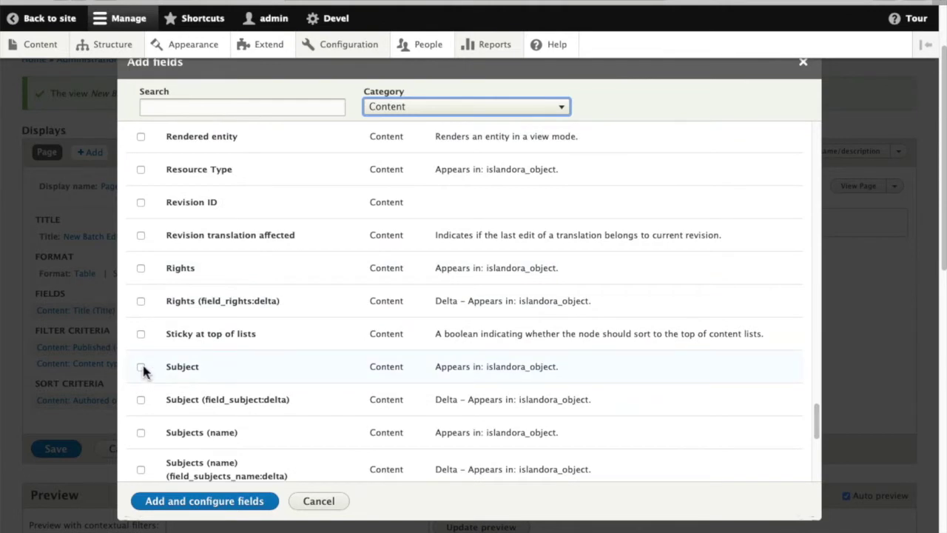
click(140, 367)
click(252, 501)
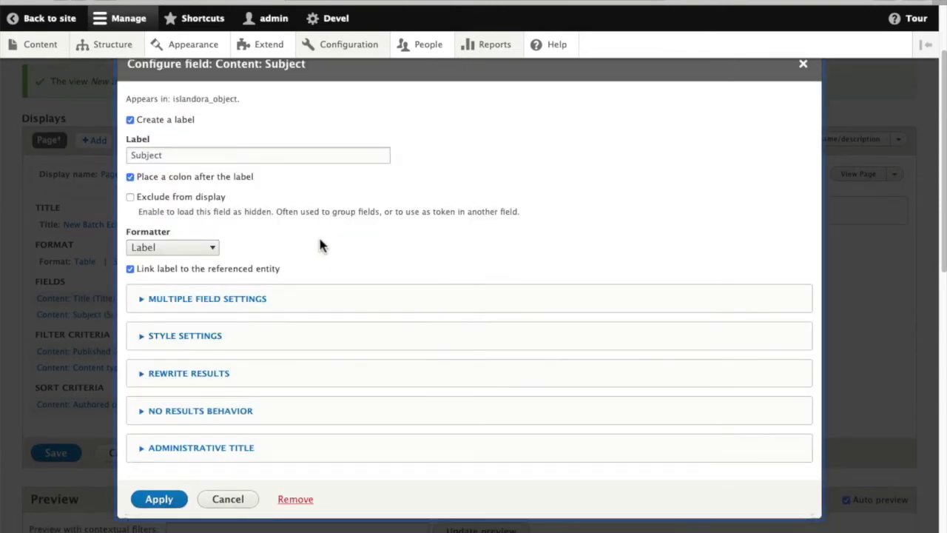
click(157, 500)
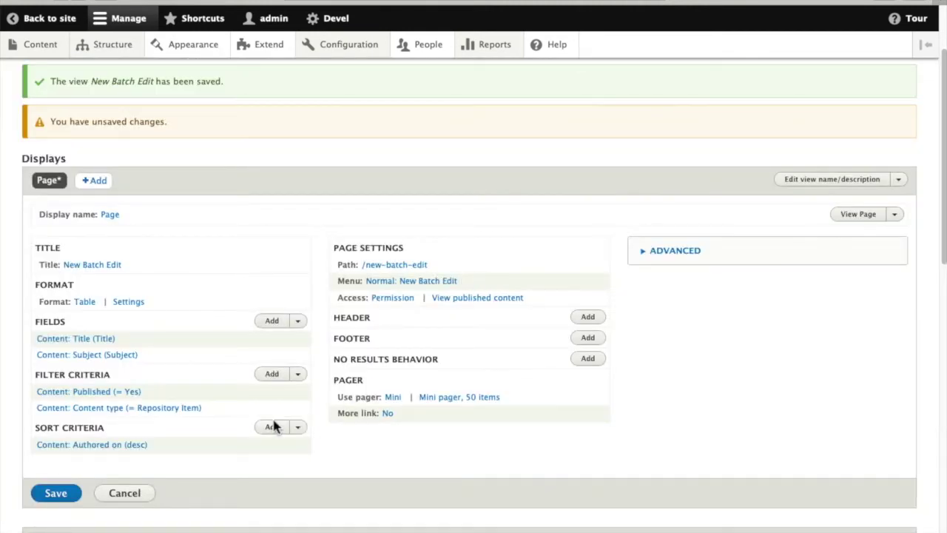
- Add the Member of field from the Content category to the view with its default settings
scroll(219, 375, down, 7)
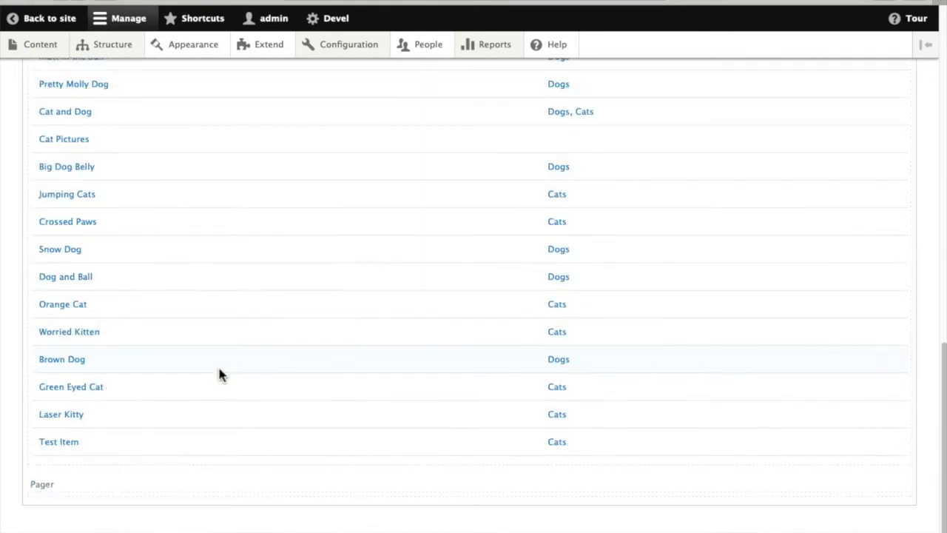
scroll(219, 375, up, 7)
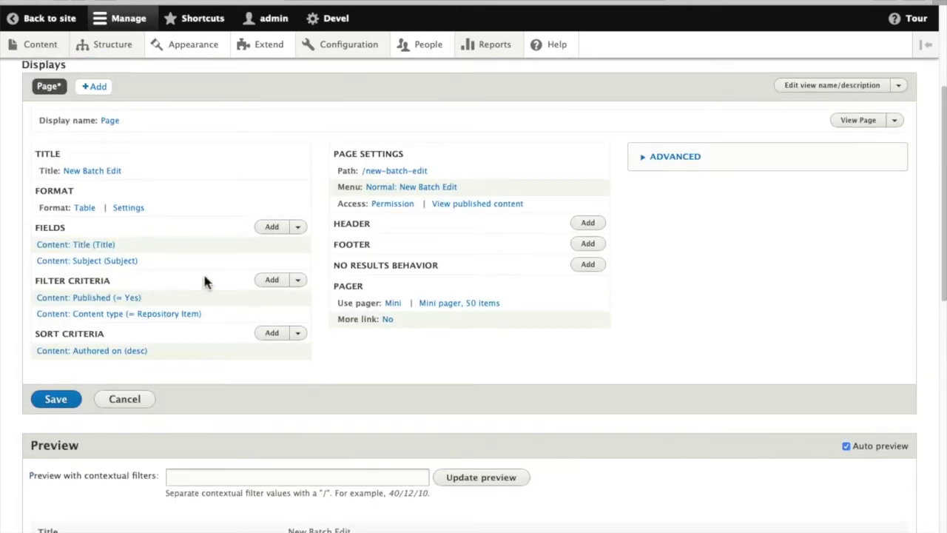
click(272, 232)
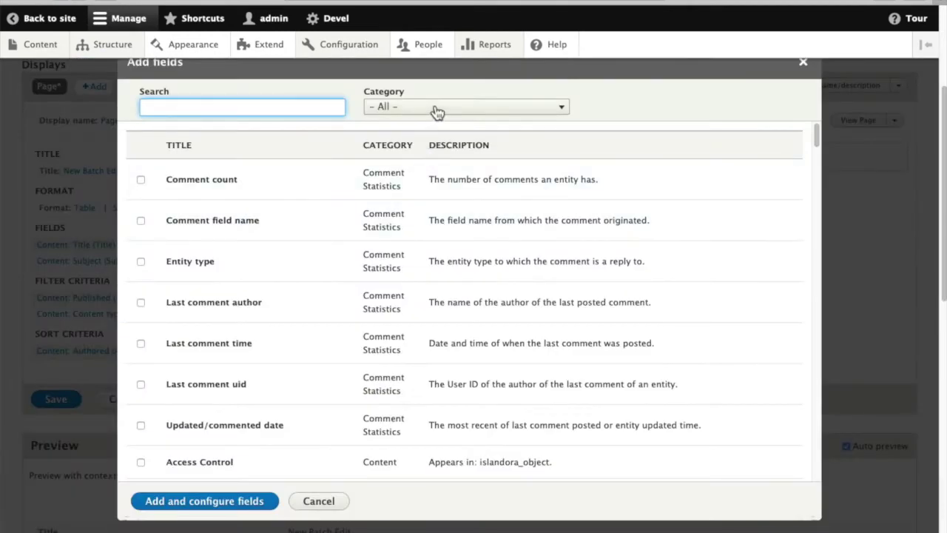
click(433, 110)
click(417, 136)
scroll(292, 218, down, 4)
scroll(291, 217, down, 15)
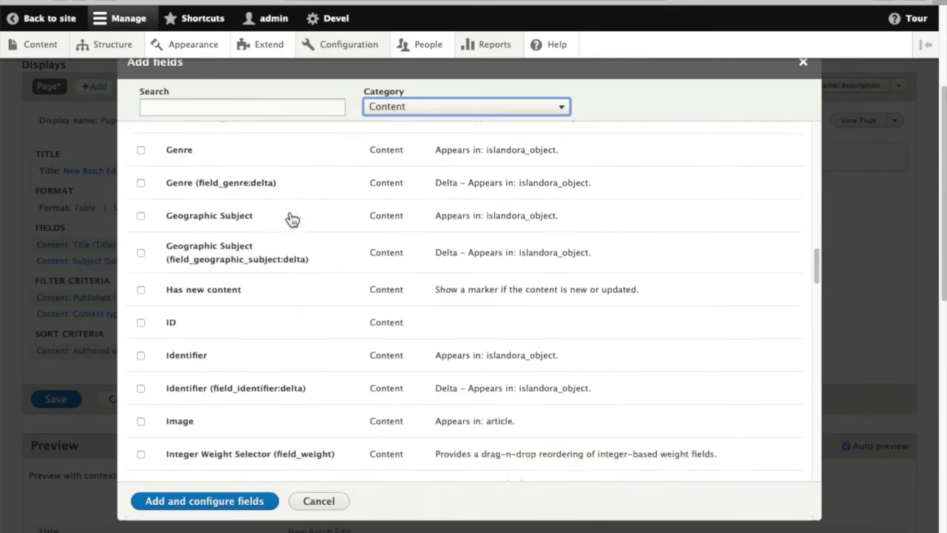
scroll(291, 218, down, 3)
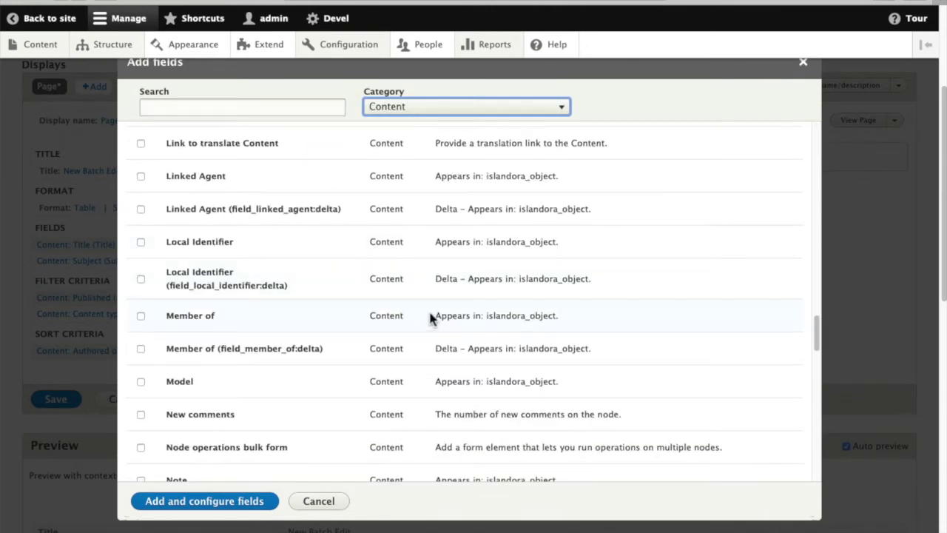
click(140, 316)
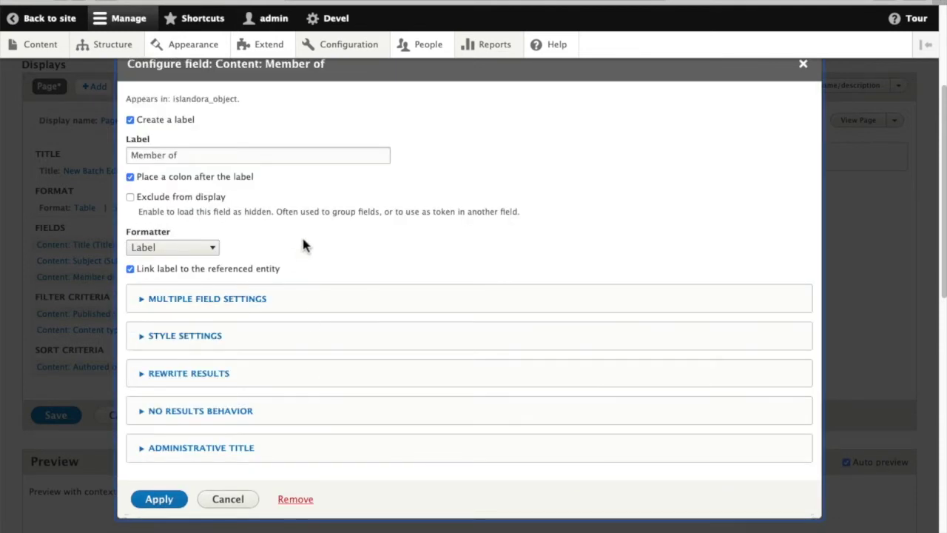
click(159, 498)
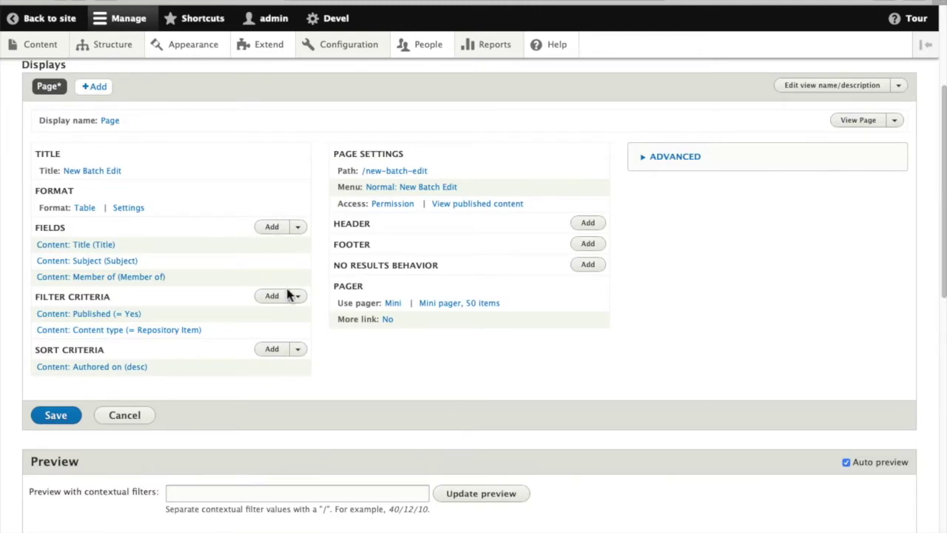
- Add the Views bulk operations field from the Global category to the view and open its configuration
scroll(349, 392, down, 5)
scroll(349, 391, up, 5)
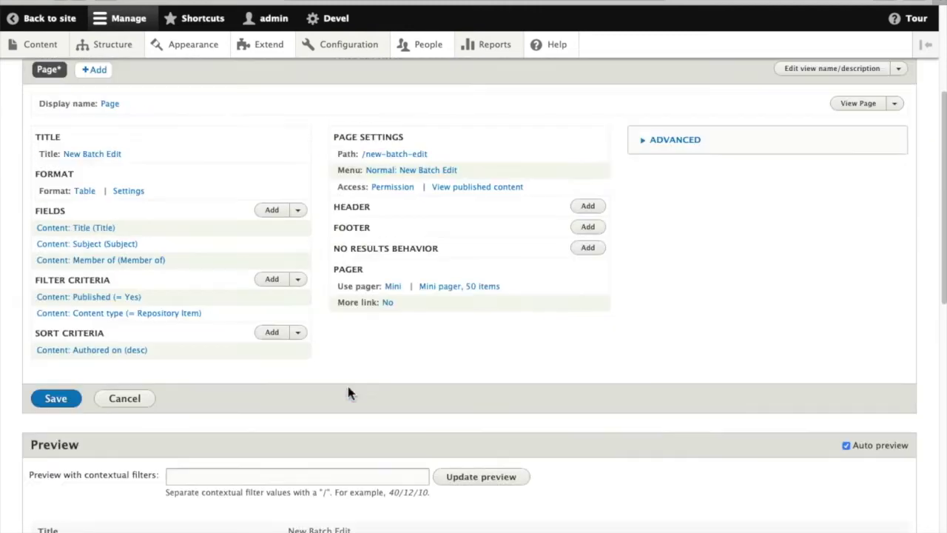
click(270, 212)
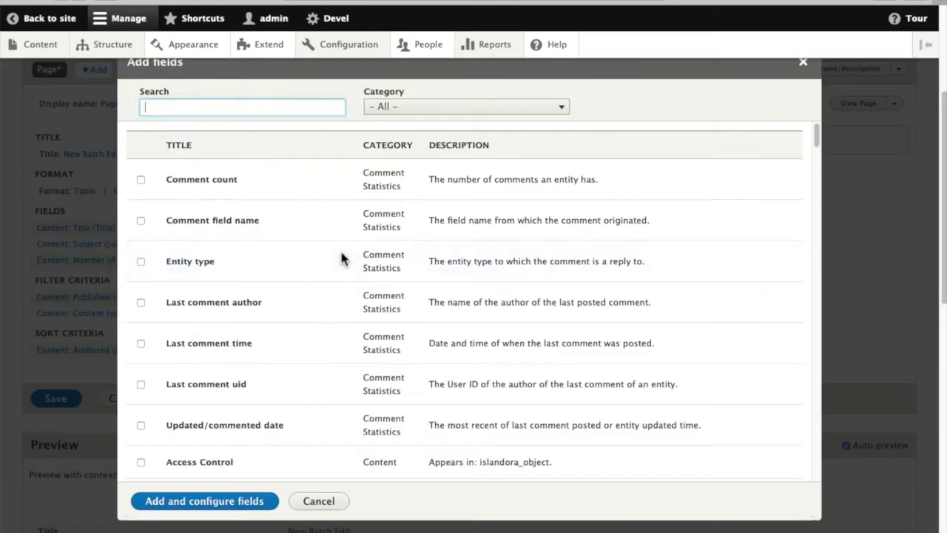
click(496, 108)
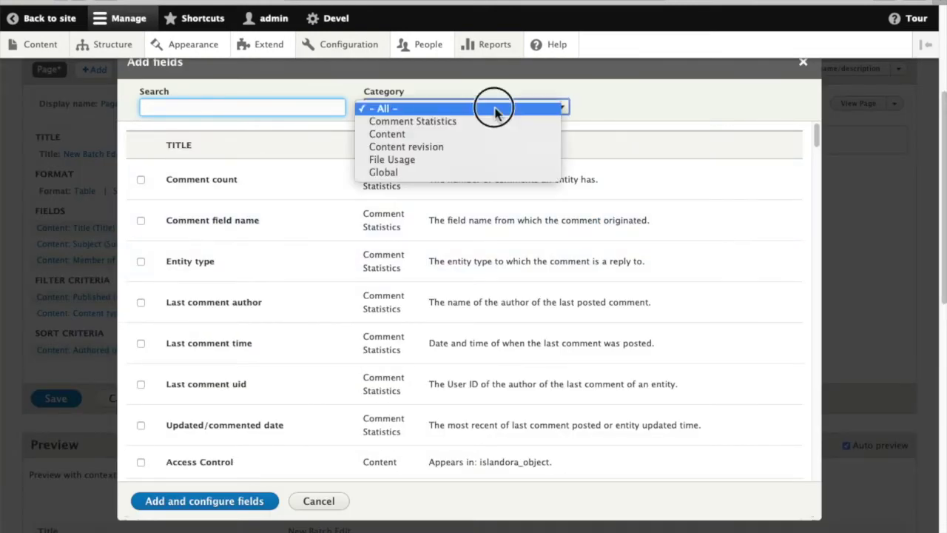
click(447, 174)
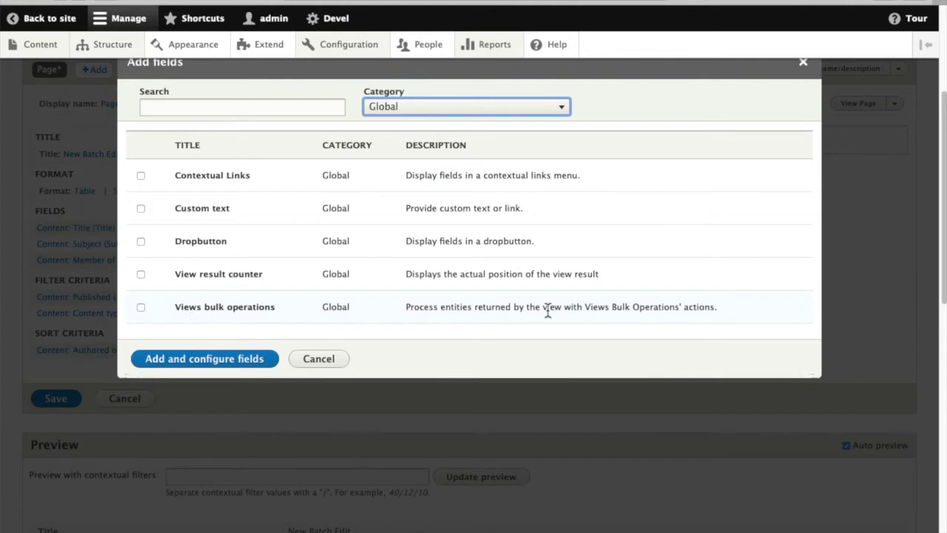
click(140, 307)
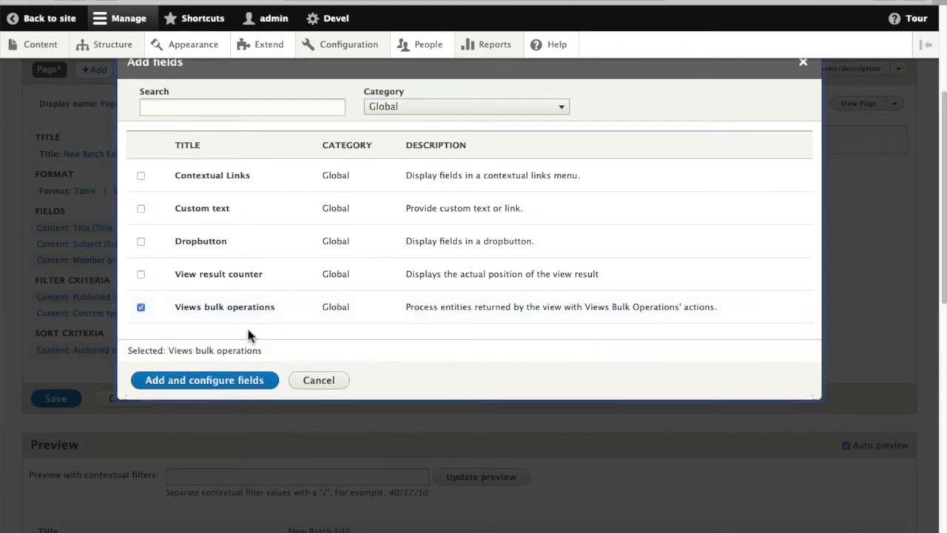
click(244, 389)
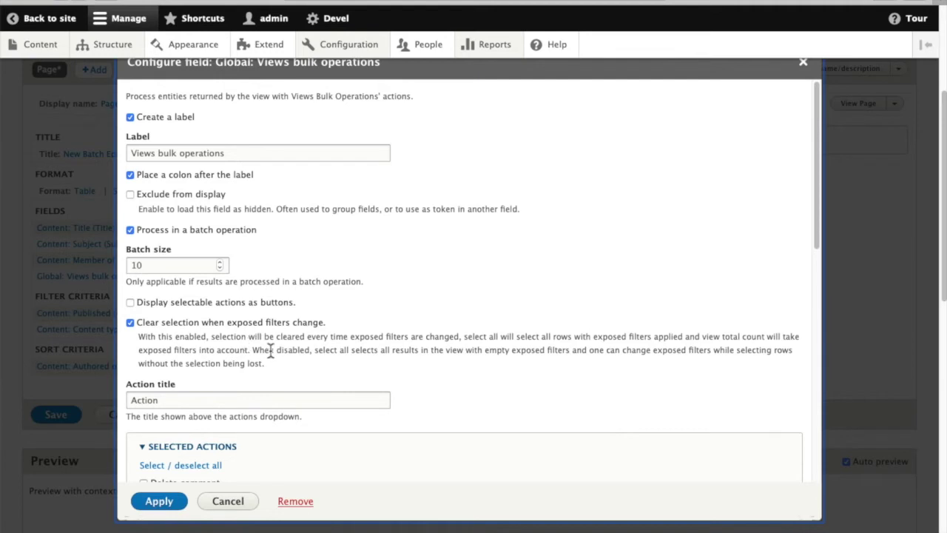
- Enable the Modify field values action for the bulk operations field, apply the configuration and save the view
scroll(271, 351, down, 6)
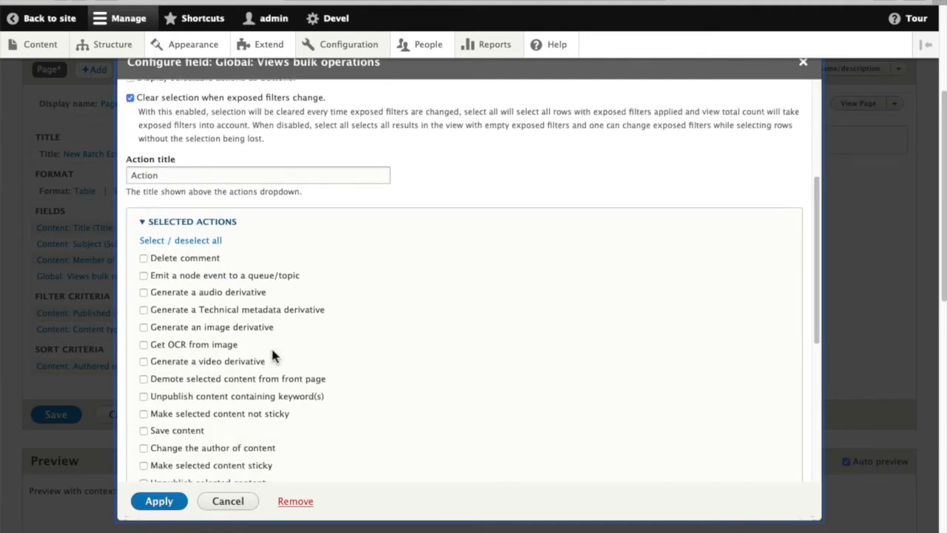
scroll(273, 356, down, 4)
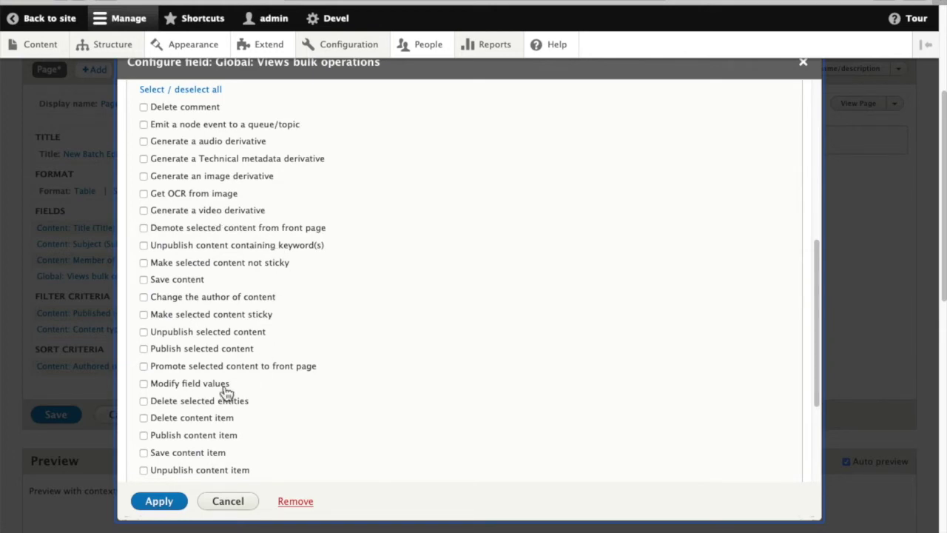
click(144, 383)
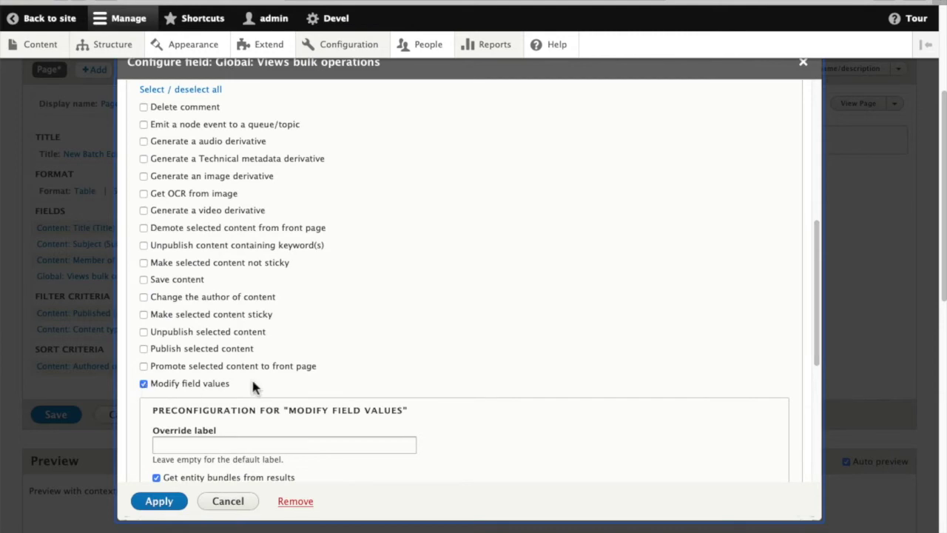
scroll(321, 374, down, 2)
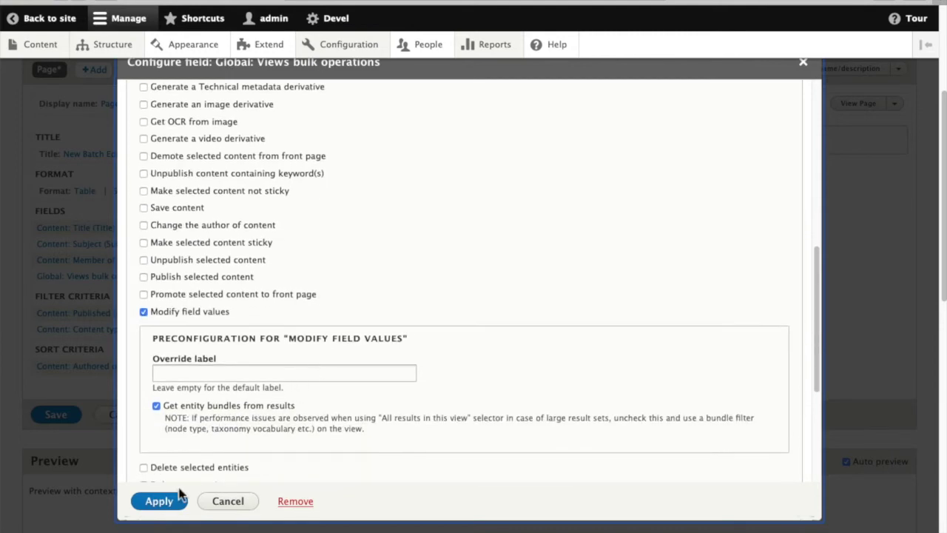
click(160, 509)
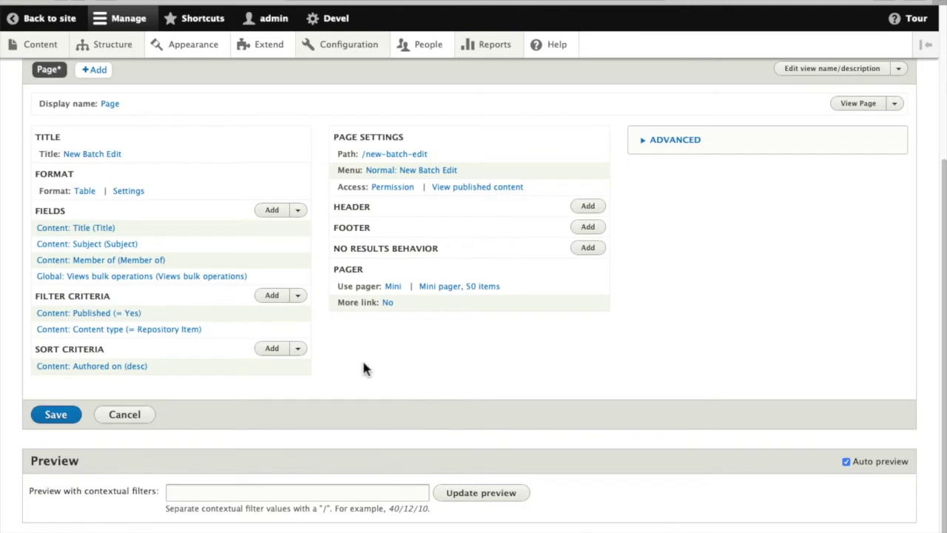
scroll(364, 367, down, 1)
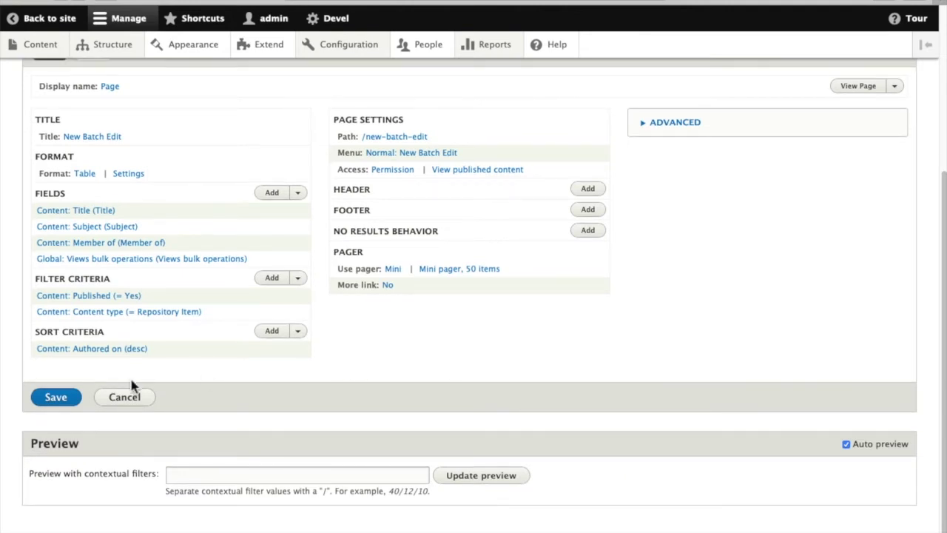
click(65, 404)
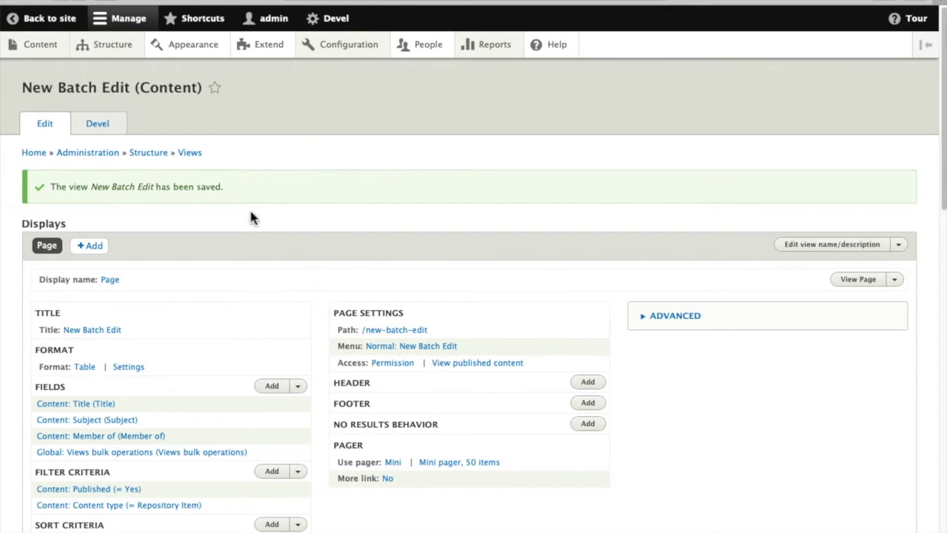
- Open the New Batch Edit page on the site and look over its item table and bulk action selector
click(34, 153)
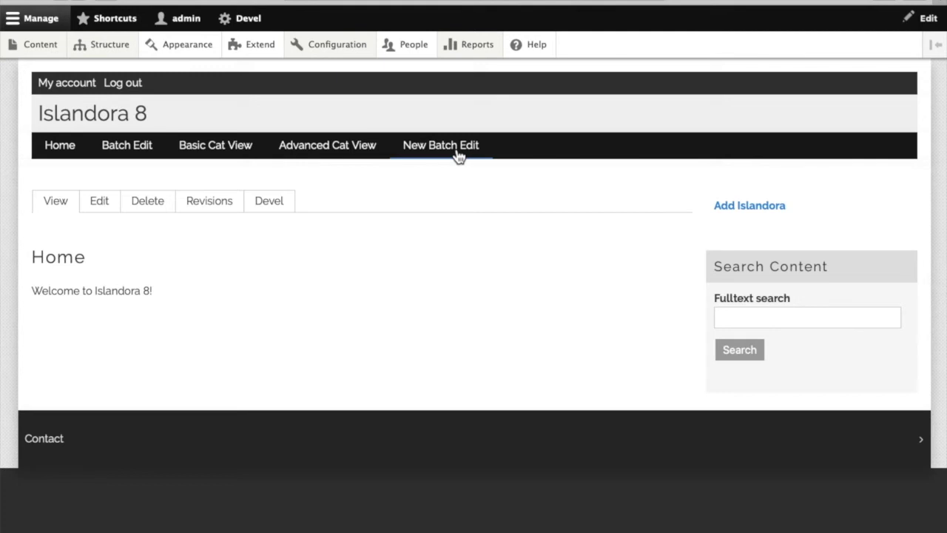
click(457, 154)
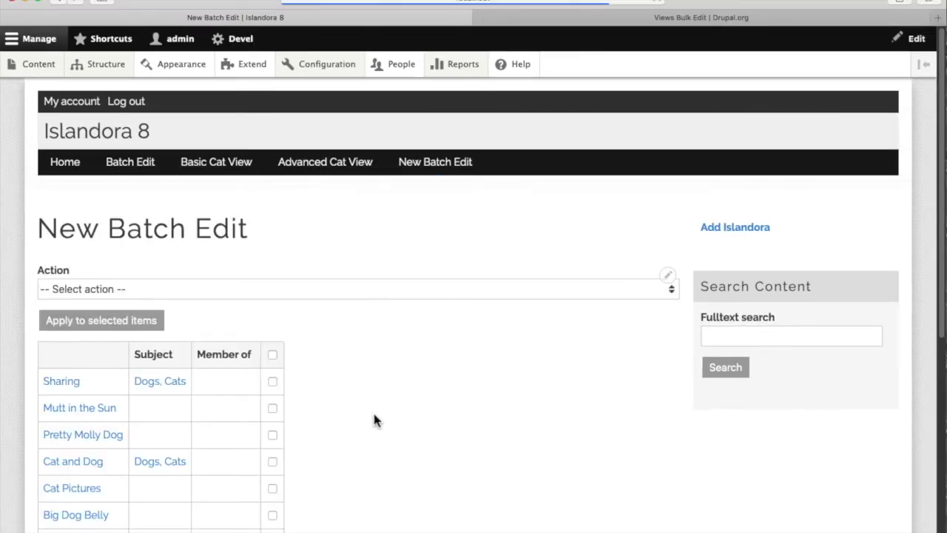
scroll(373, 420, down, 5)
scroll(374, 420, down, 2)
scroll(374, 420, up, 3)
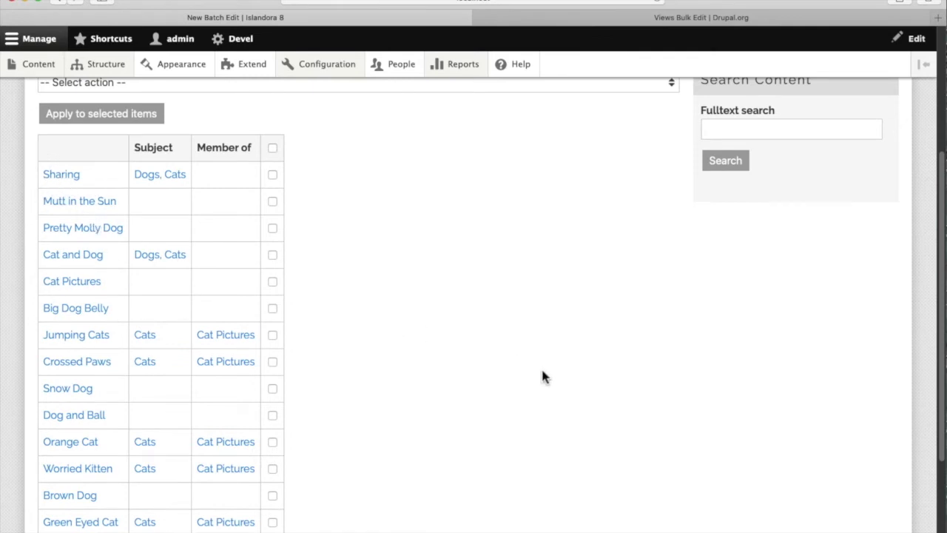
scroll(543, 376, up, 3)
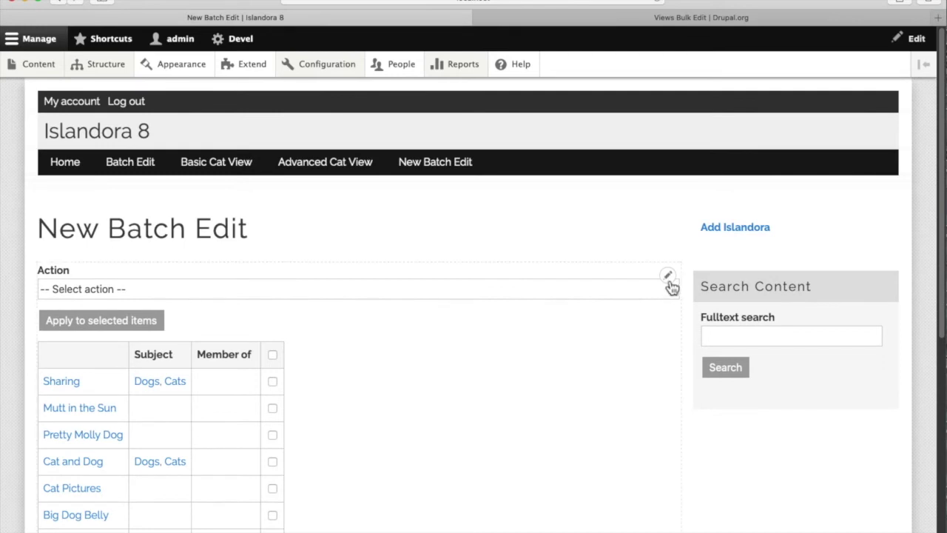
- Open the New Batch Edit view for editing from its site page
click(668, 278)
click(664, 297)
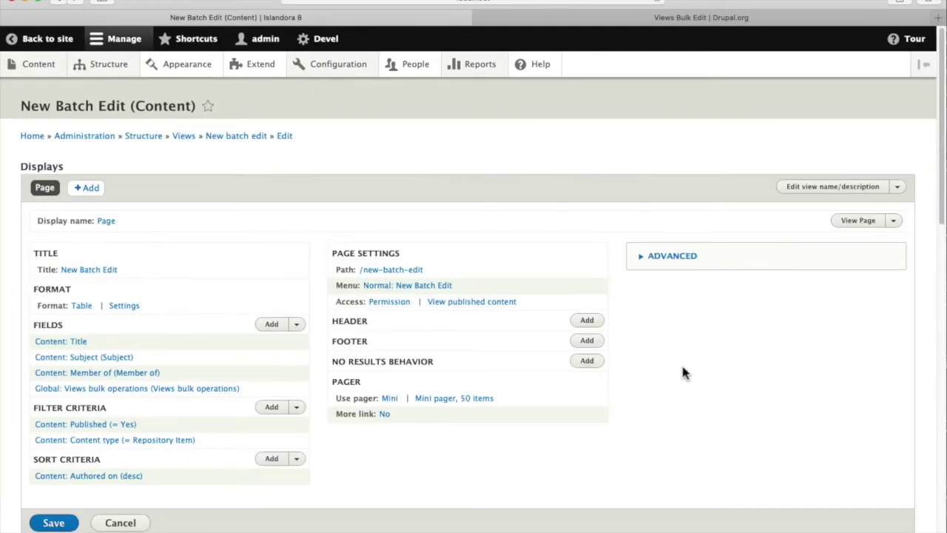
- Check which categories are offered for adding fields to the view and close the field list
click(273, 327)
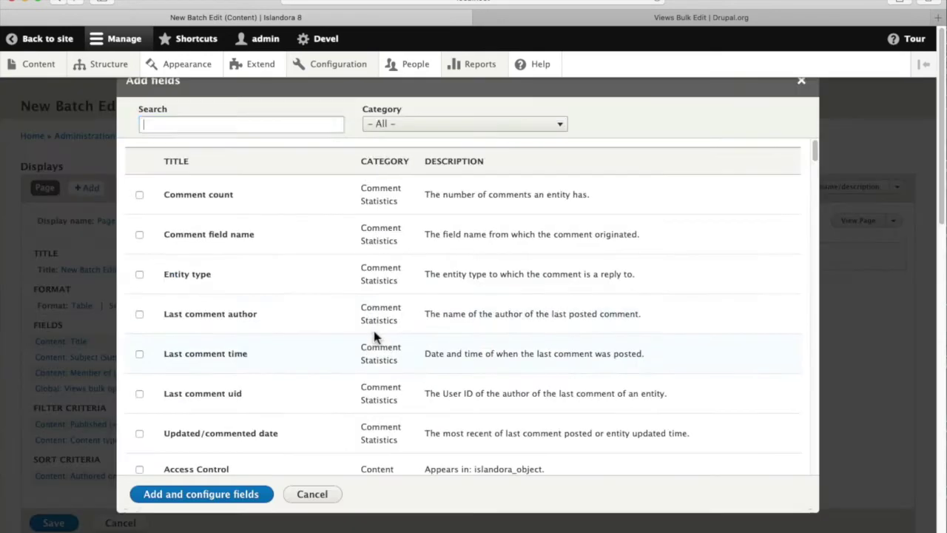
click(445, 131)
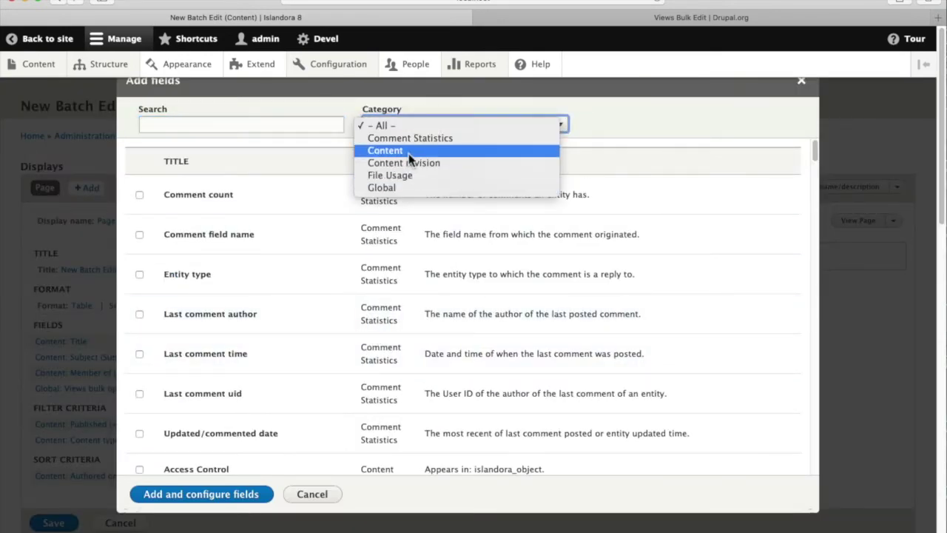
click(745, 110)
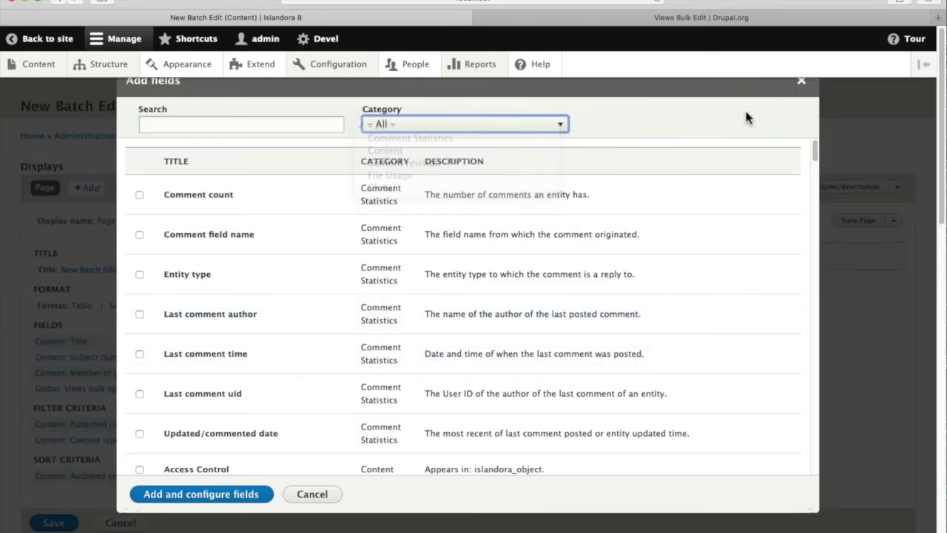
click(802, 81)
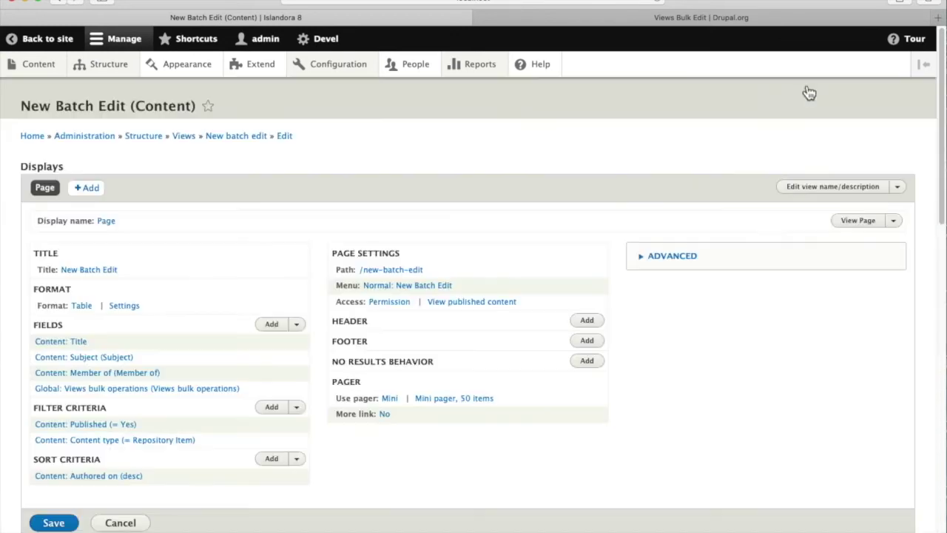
- Add the Media using field_media_of relationship to the view with its default settings
click(681, 259)
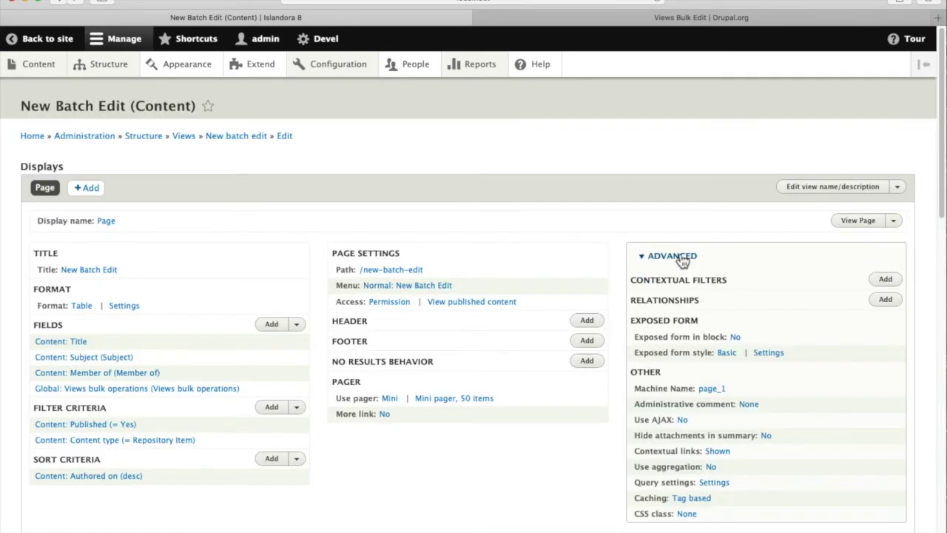
click(887, 300)
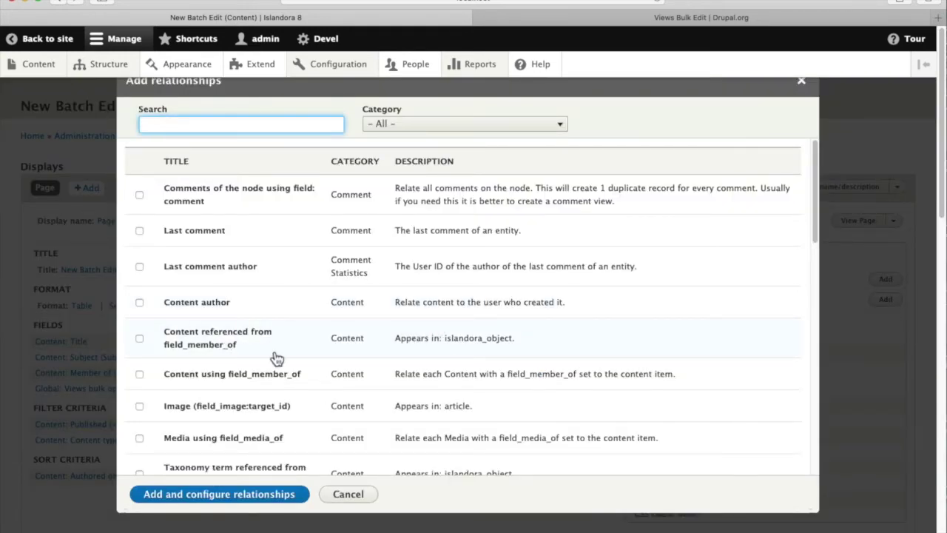
scroll(276, 358, down, 3)
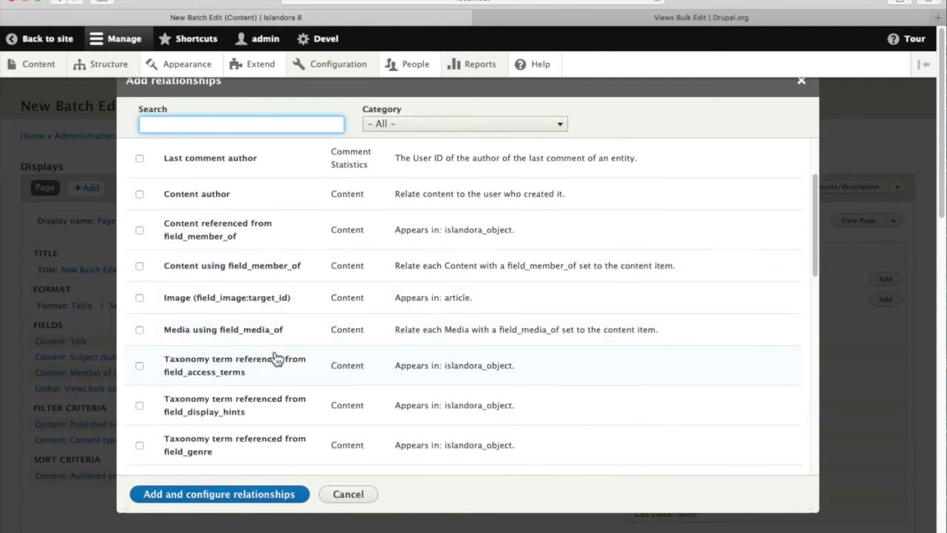
click(139, 330)
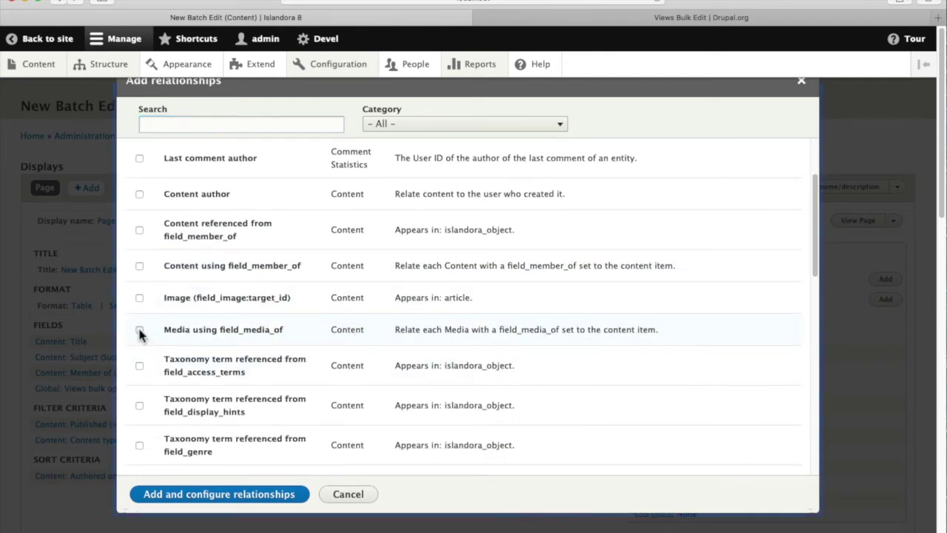
click(239, 495)
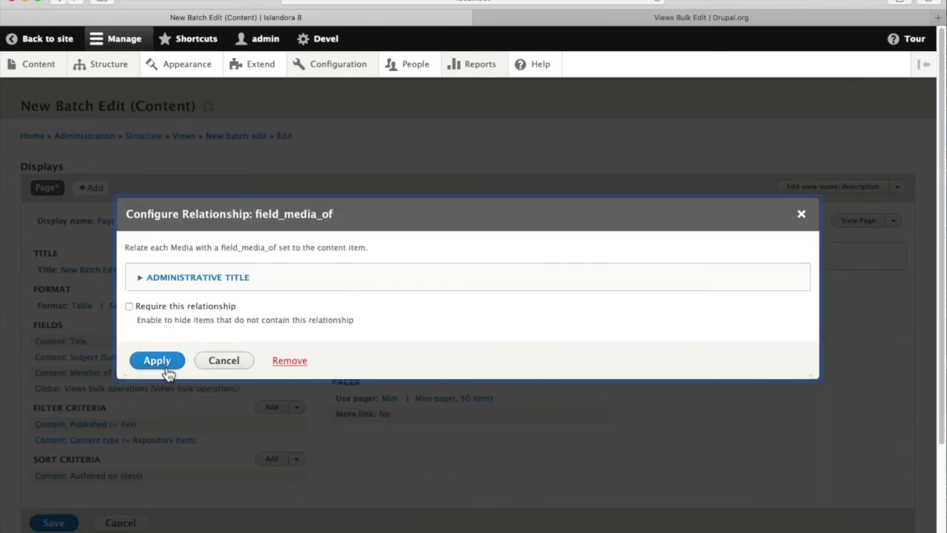
click(167, 364)
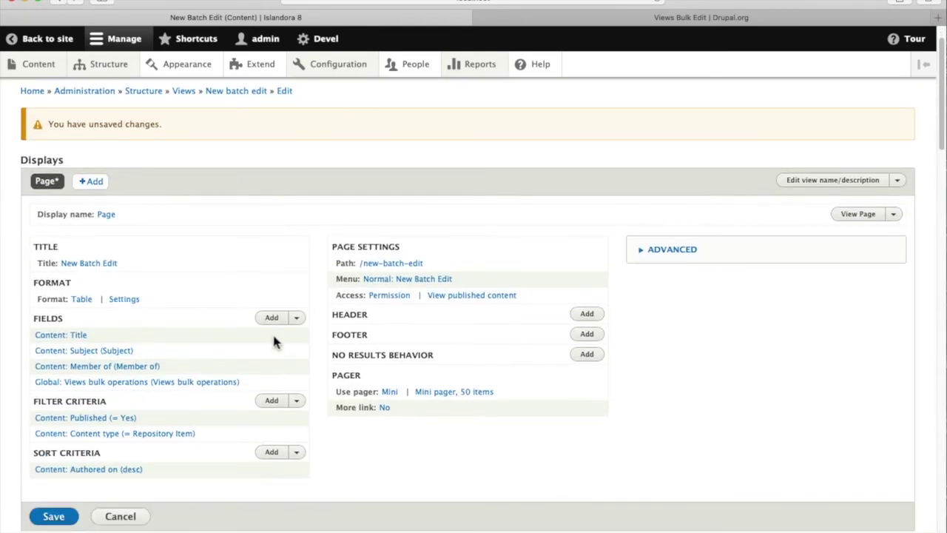
- Add the Image field from the Media category with the field_media_of relationship and its default settings
click(271, 324)
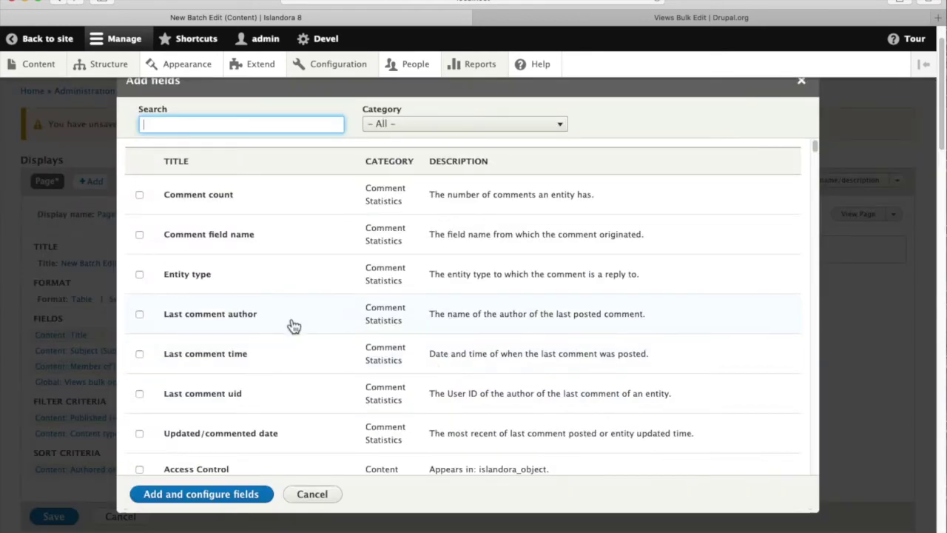
click(419, 124)
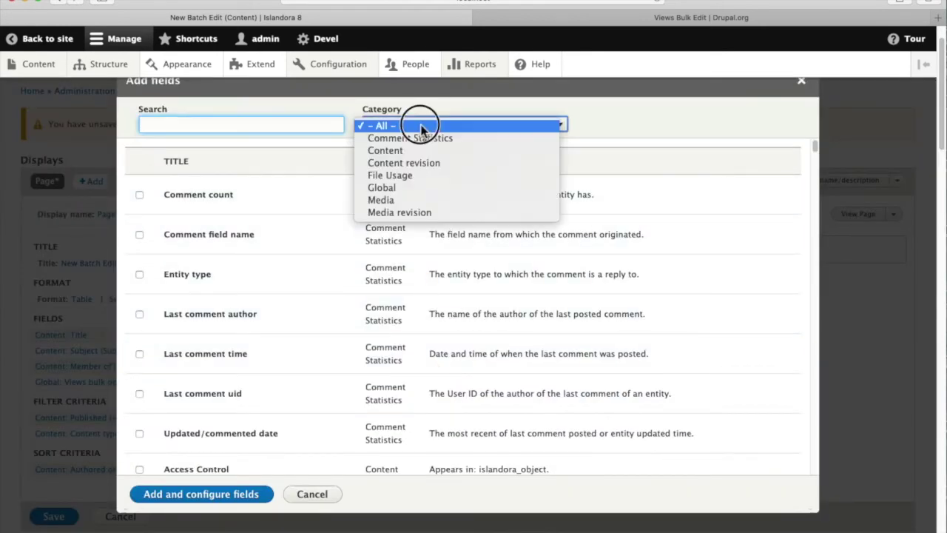
click(403, 200)
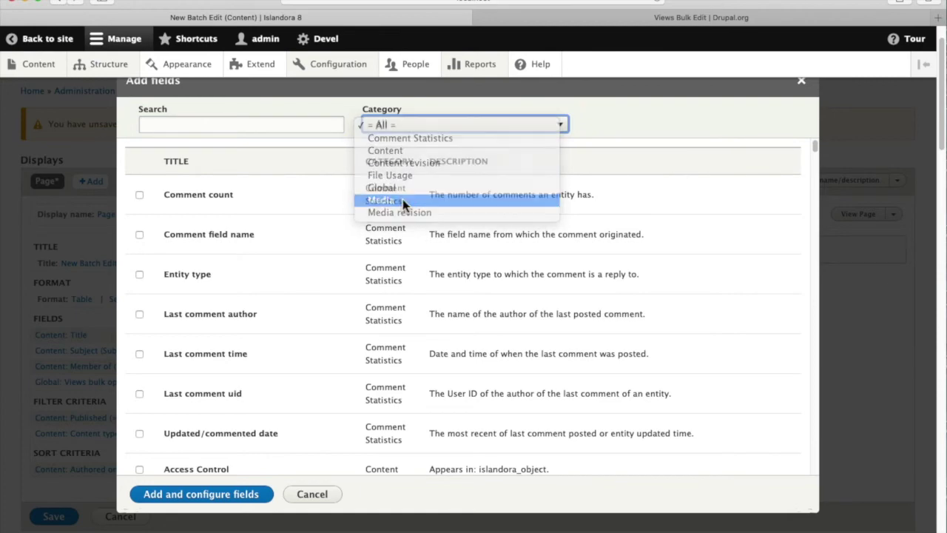
scroll(223, 335, down, 15)
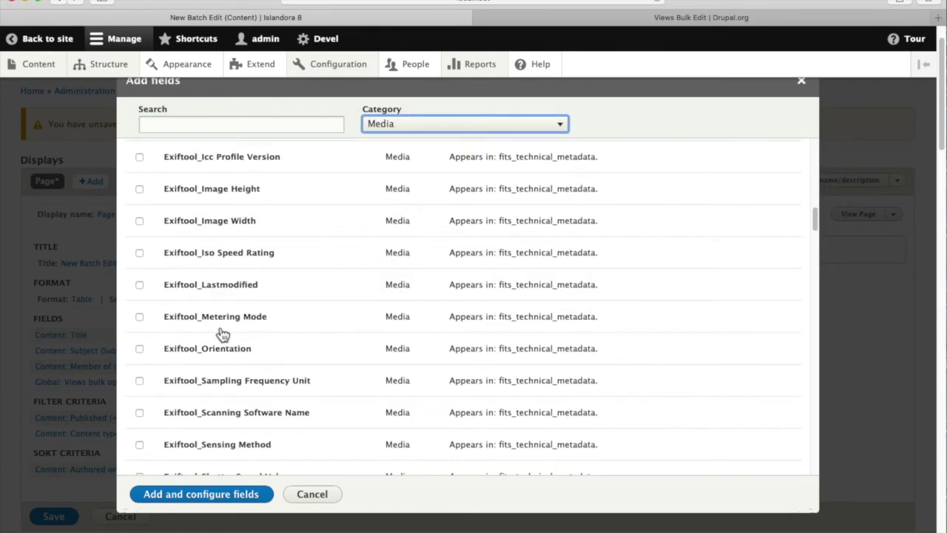
click(139, 213)
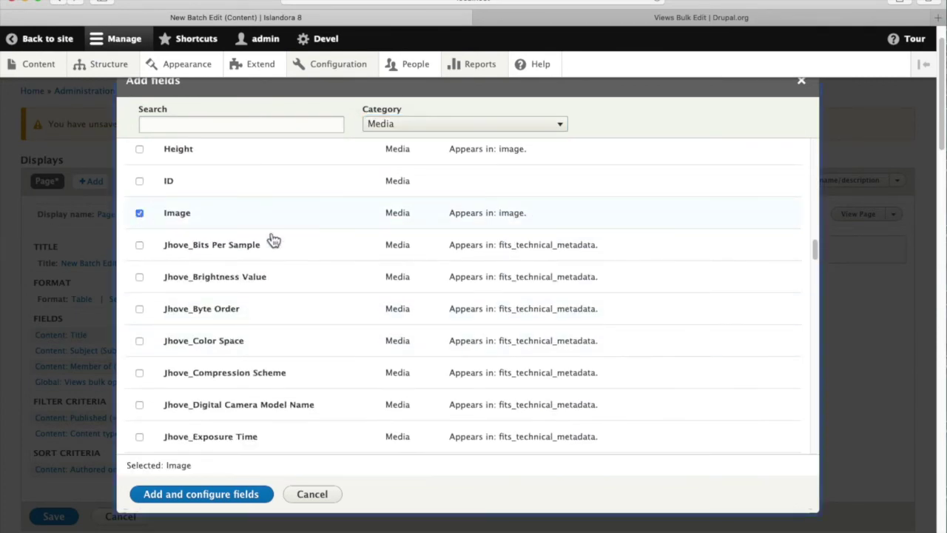
click(241, 492)
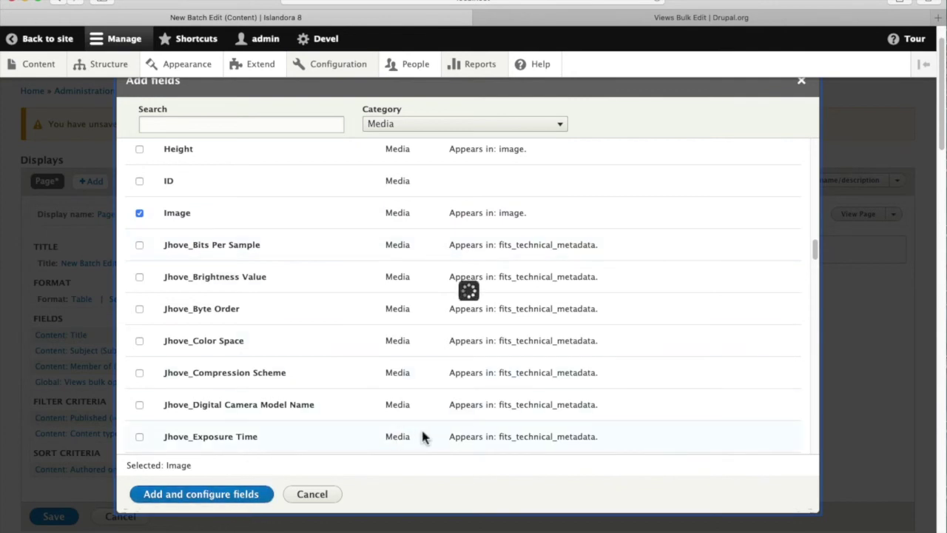
click(161, 499)
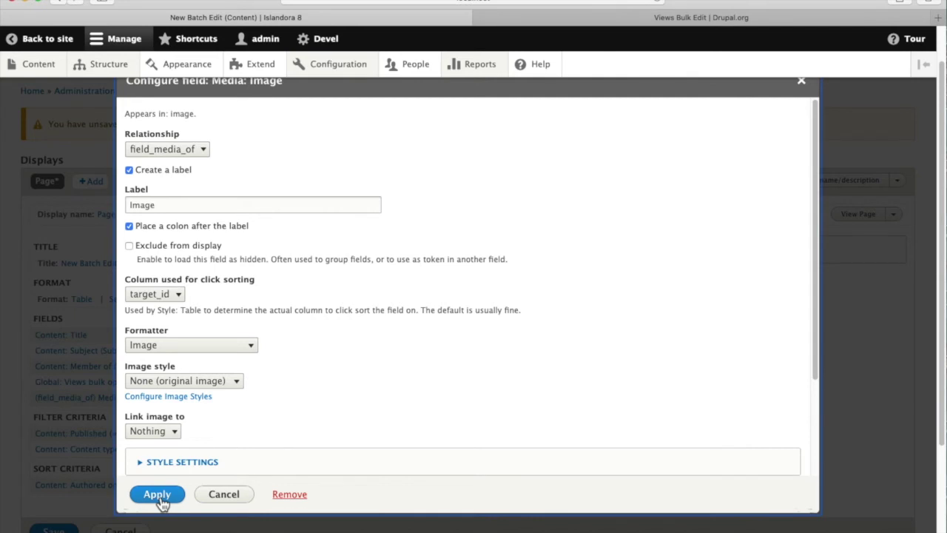
click(160, 498)
- Add the Media Use (field_media_use) filter criterion from the Media category to the view
scroll(362, 441, down, 20)
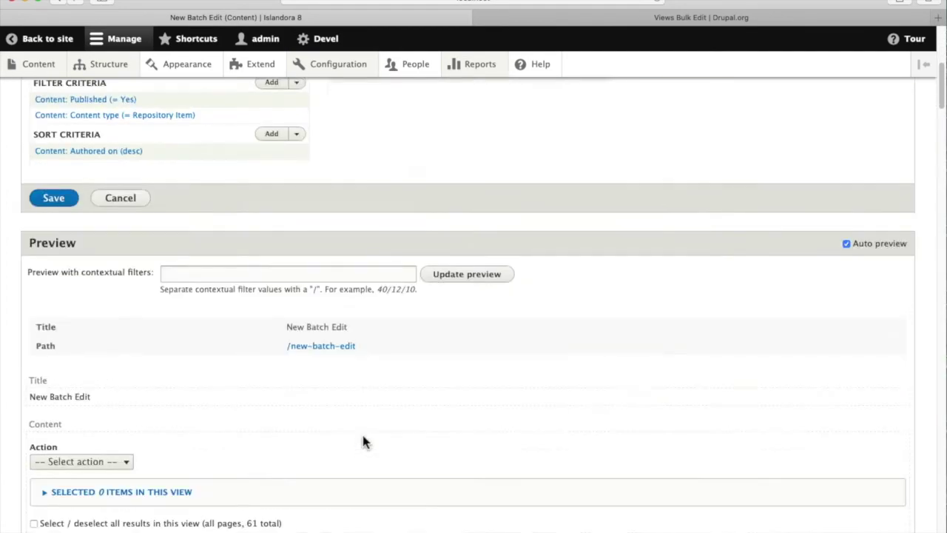
scroll(362, 435, down, 10)
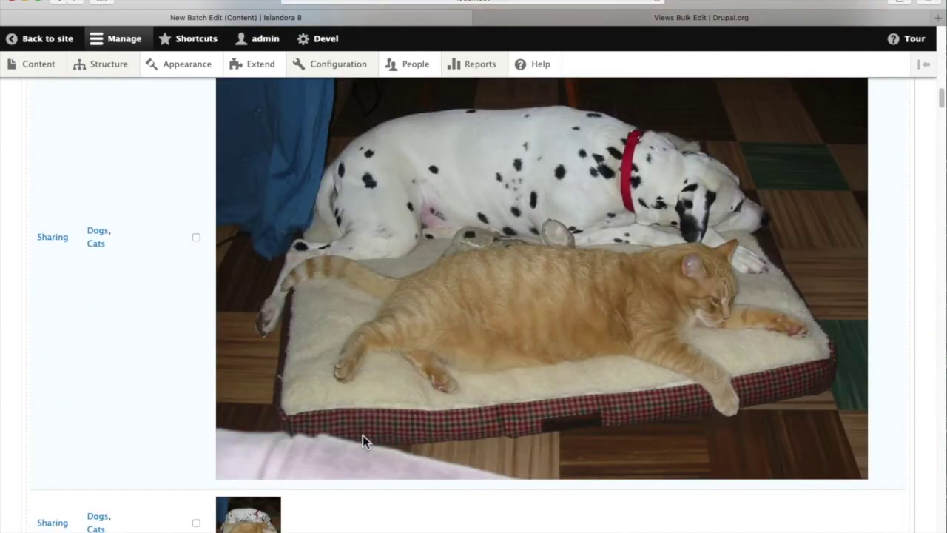
scroll(363, 435, up, 9)
scroll(363, 435, up, 15)
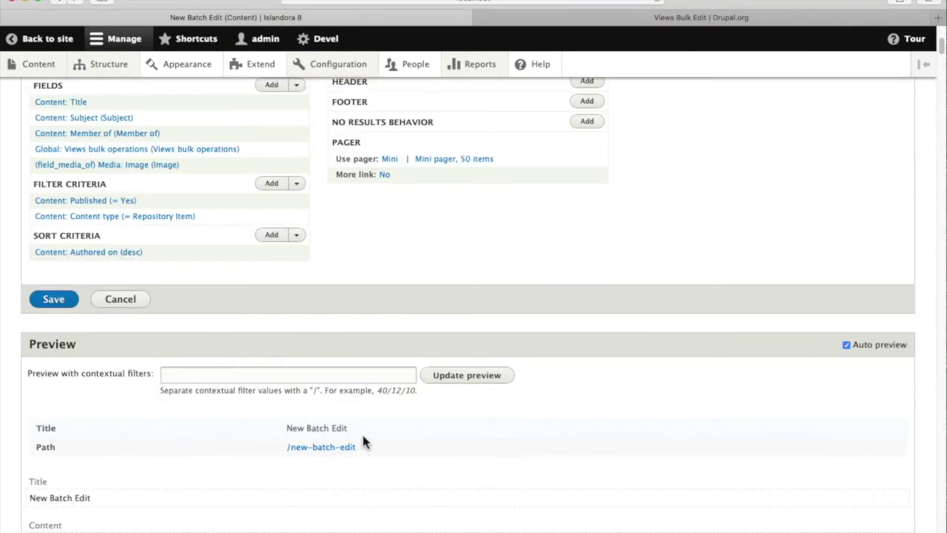
scroll(363, 441, up, 1)
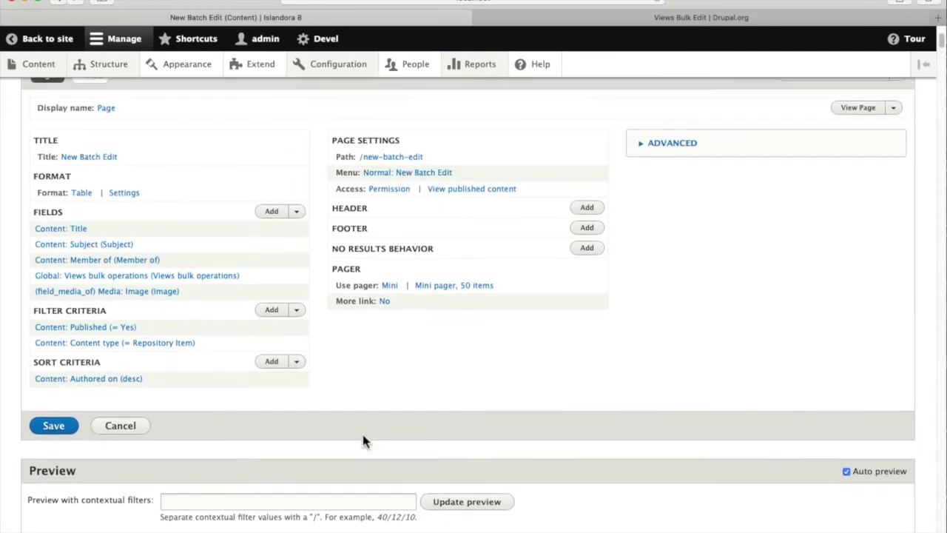
click(271, 323)
click(428, 124)
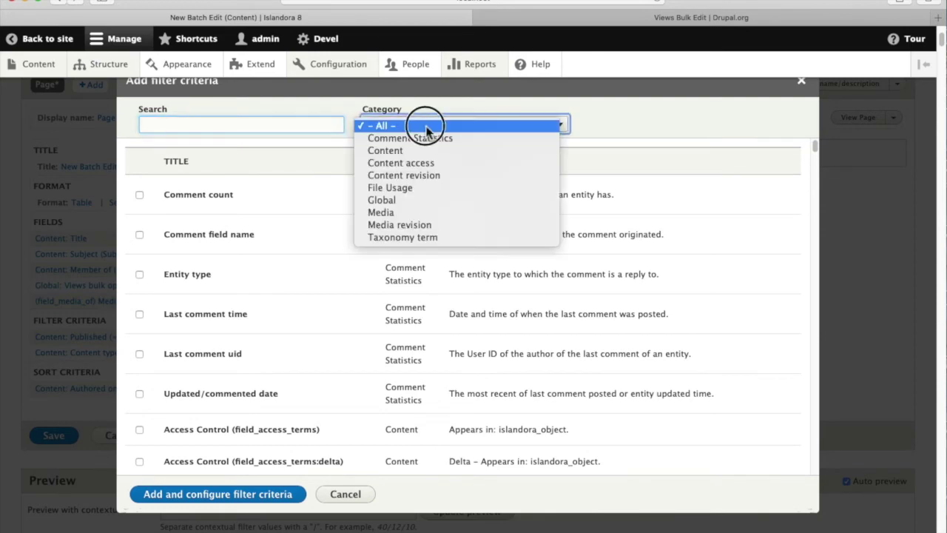
click(412, 214)
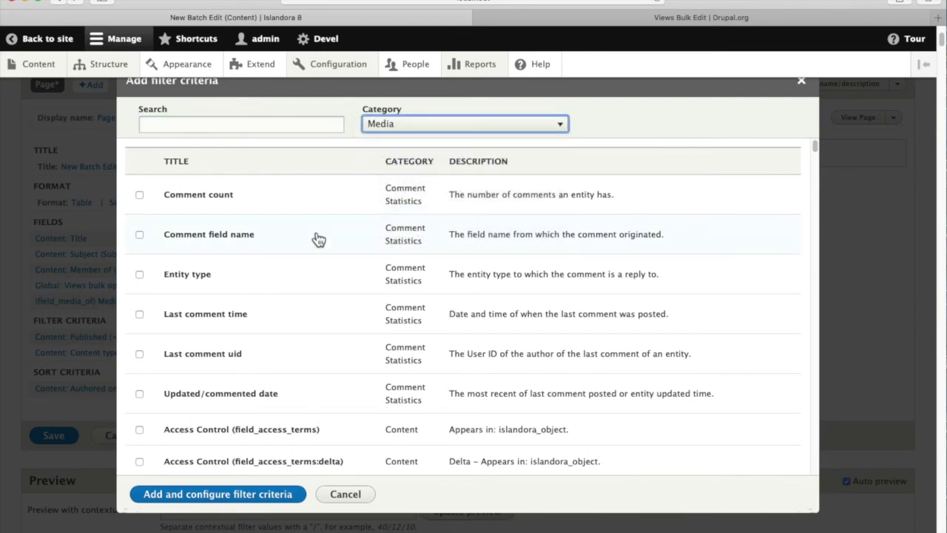
scroll(289, 297, down, 20)
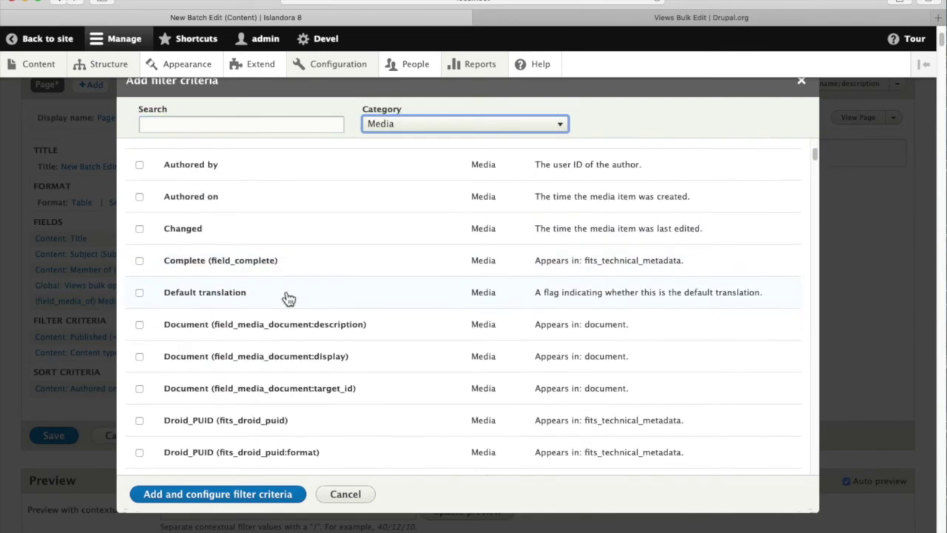
scroll(288, 297, down, 10)
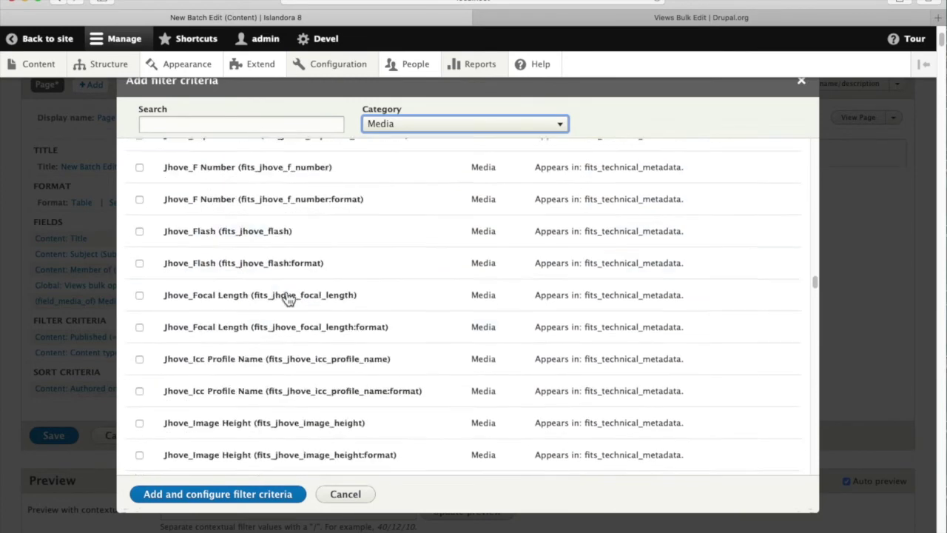
scroll(287, 299, up, 2)
click(139, 214)
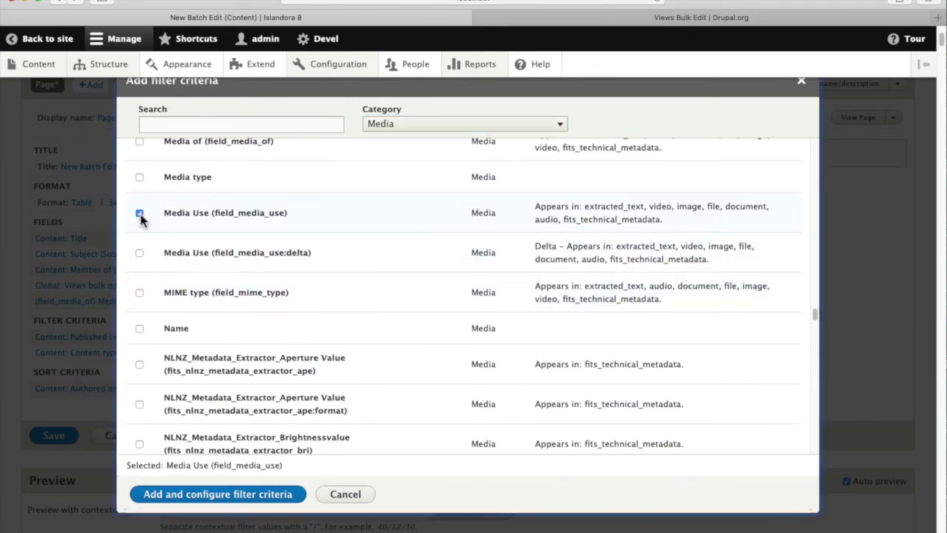
click(250, 495)
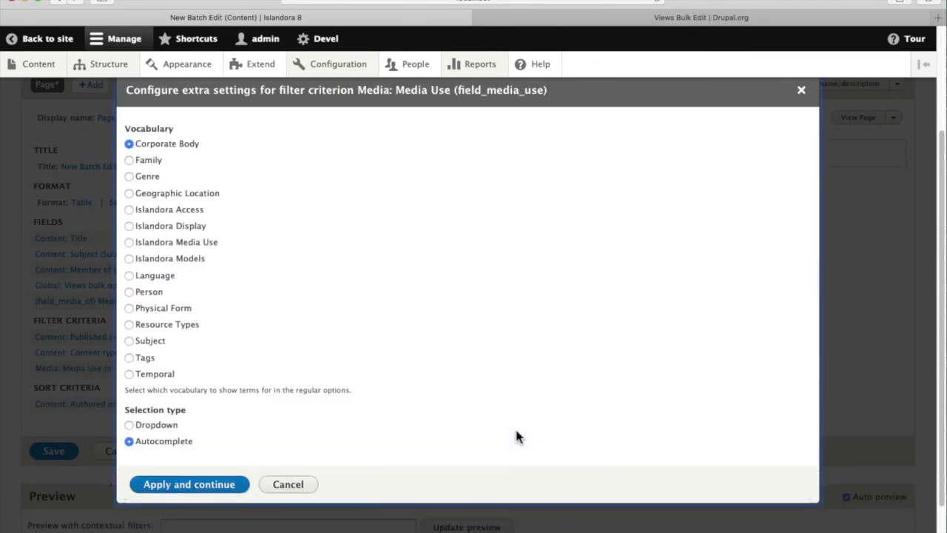
- Configure the Media Use filter with the Islandora Media Use vocabulary, Dropdown selection and the Thumbnail Image term, and apply it
click(131, 243)
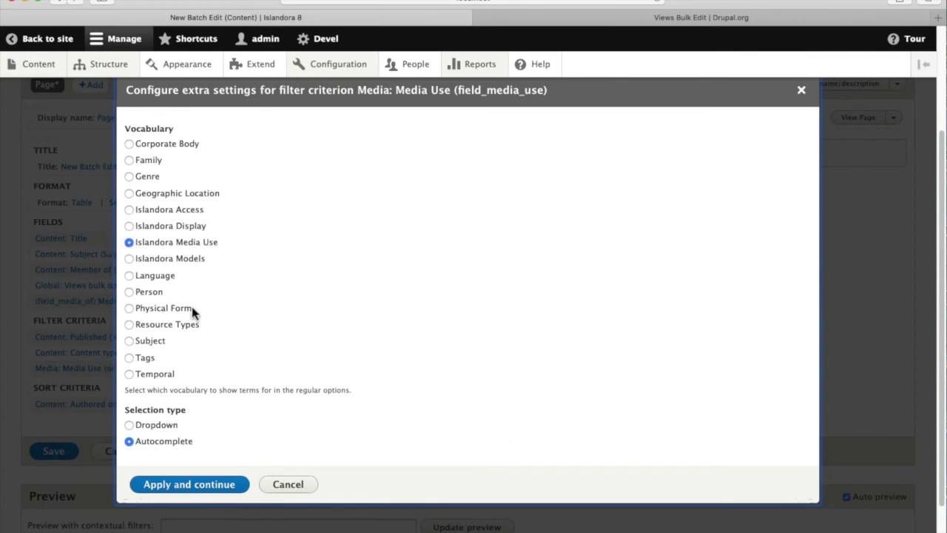
click(130, 425)
click(218, 485)
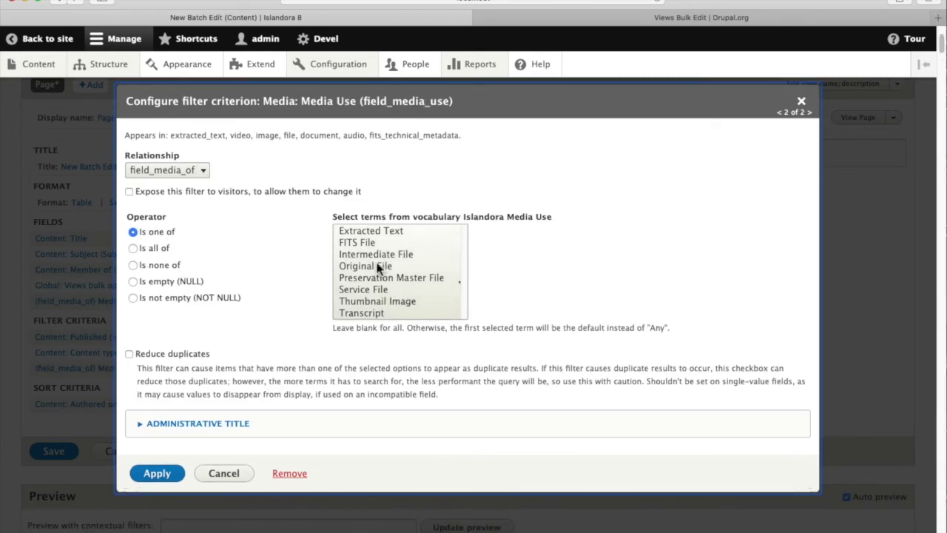
click(375, 305)
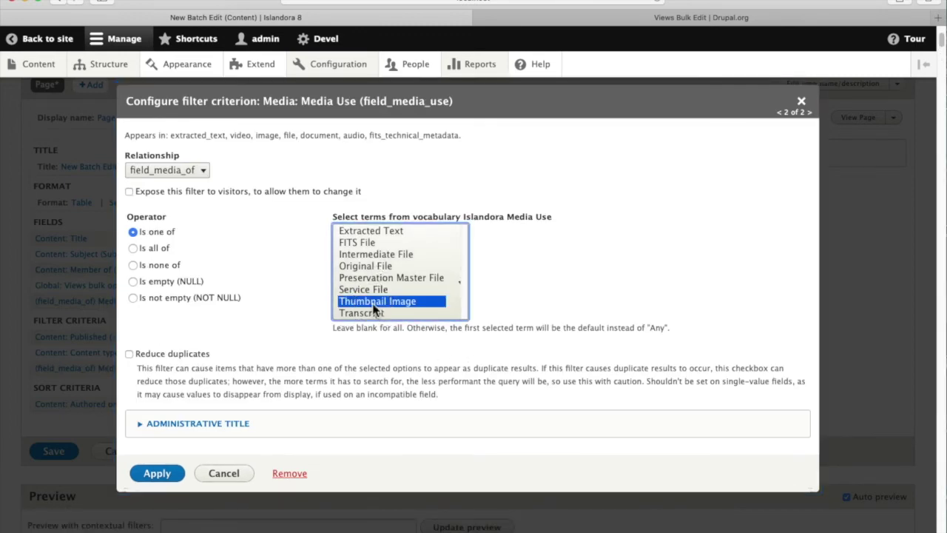
click(155, 474)
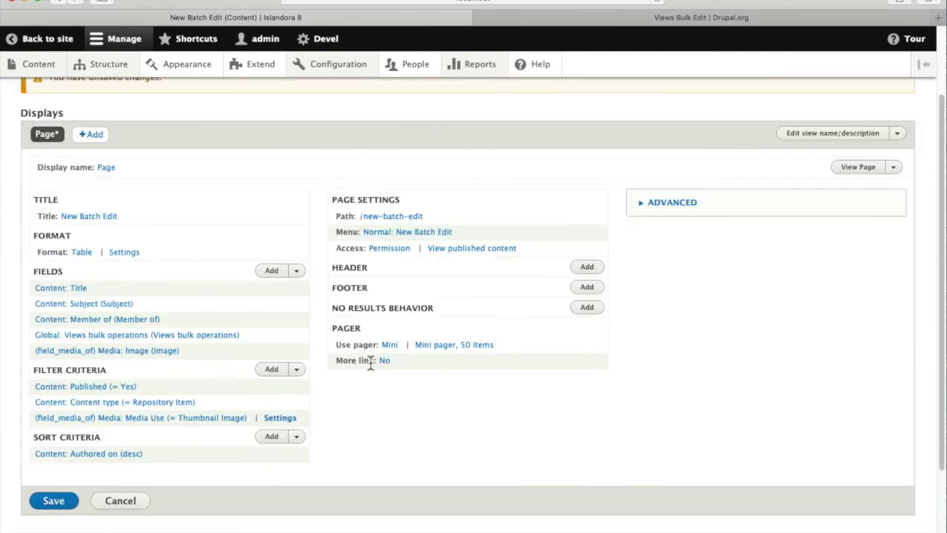
- Move the Image field to the first place in the view's field order and save the view
click(297, 274)
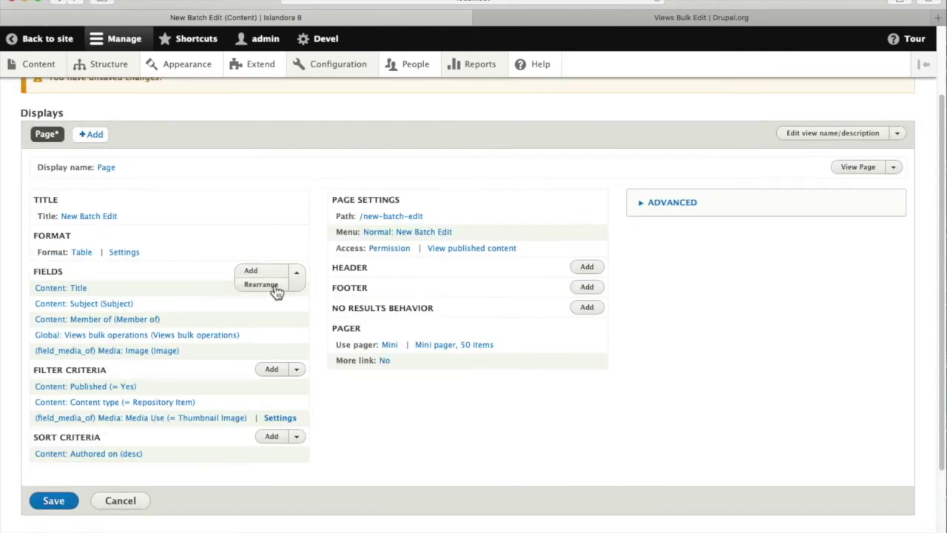
click(261, 285)
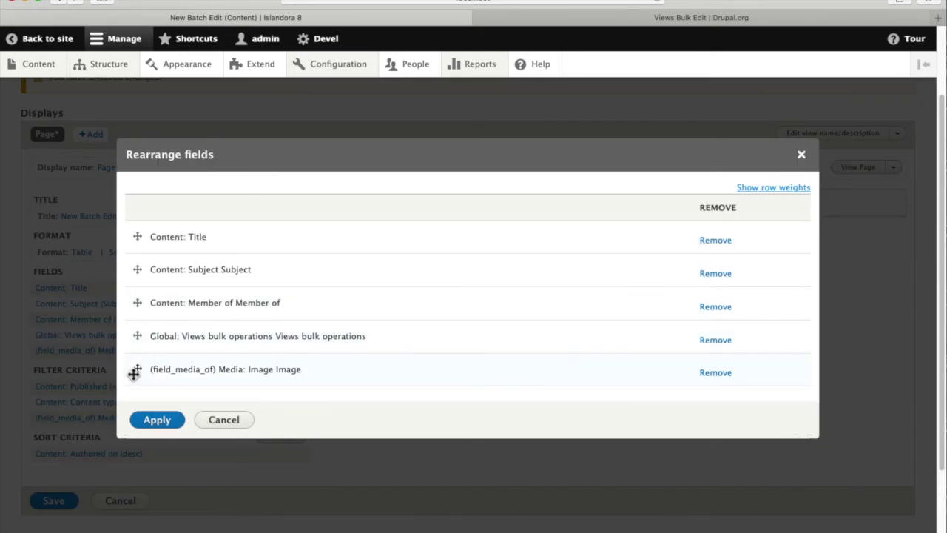
drag(134, 373, 144, 248)
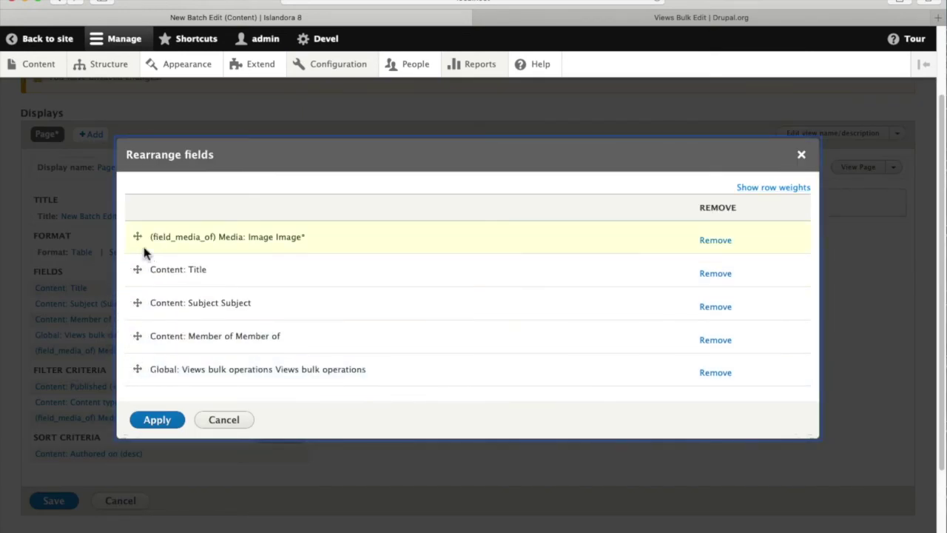
click(154, 419)
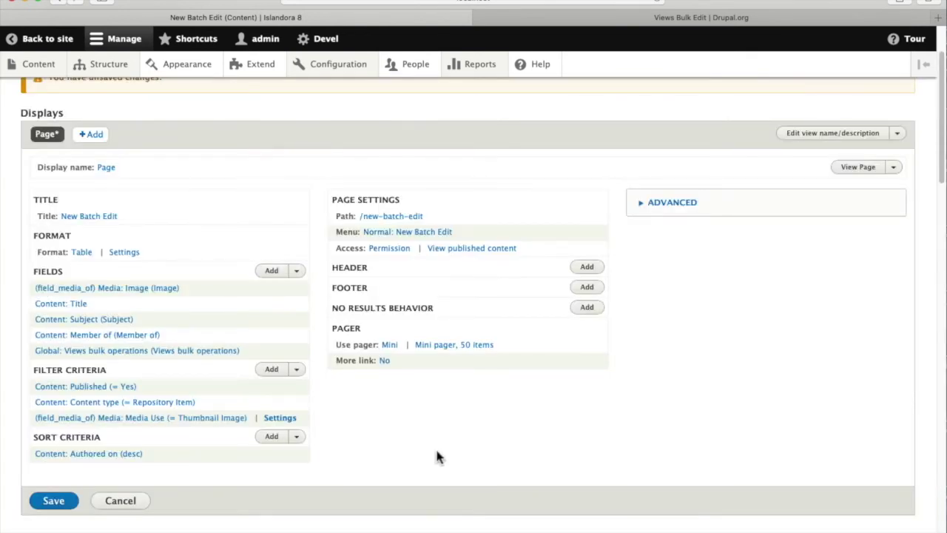
click(55, 503)
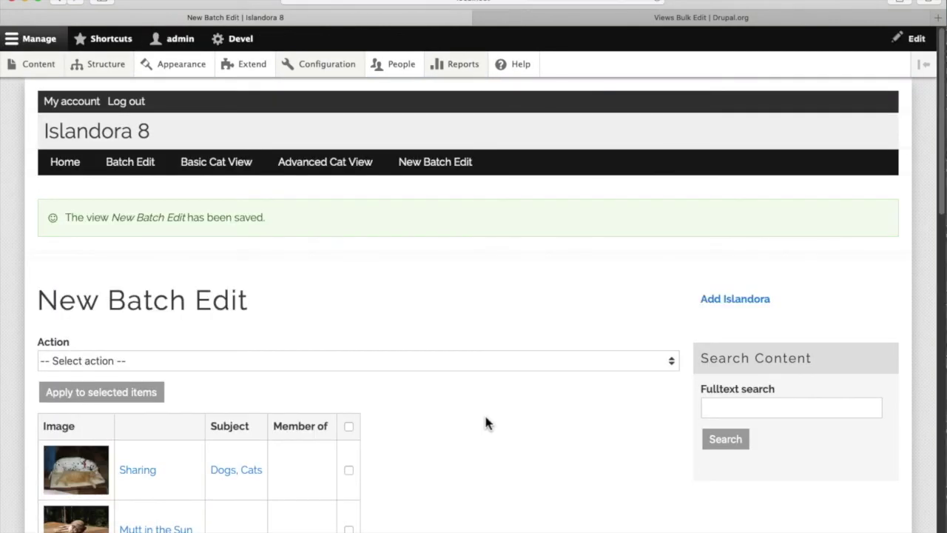
- Select the items Mutt in the Sun, Pretty Molly Dog, Big Dog Belly, Snow Dog, Dog and Ball, and Brown Dog
scroll(460, 422, down, 10)
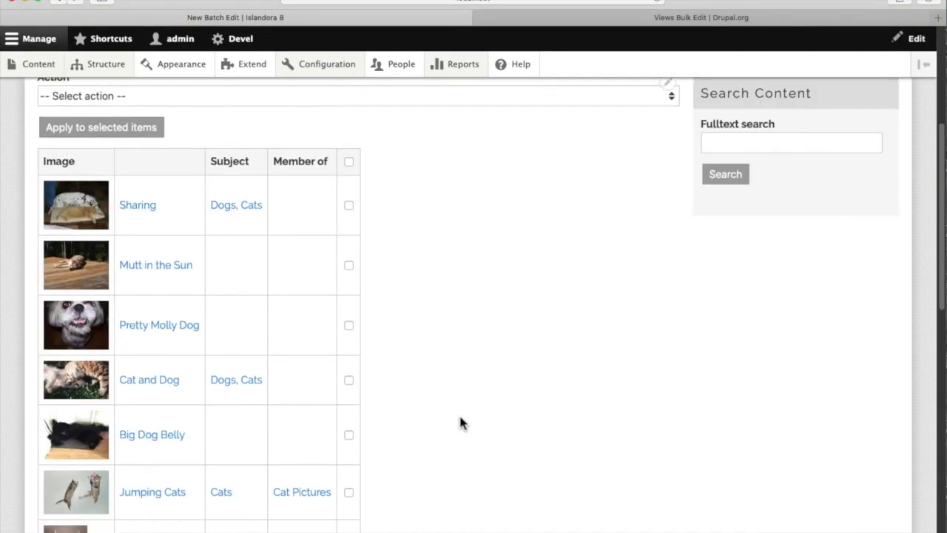
scroll(460, 420, down, 3)
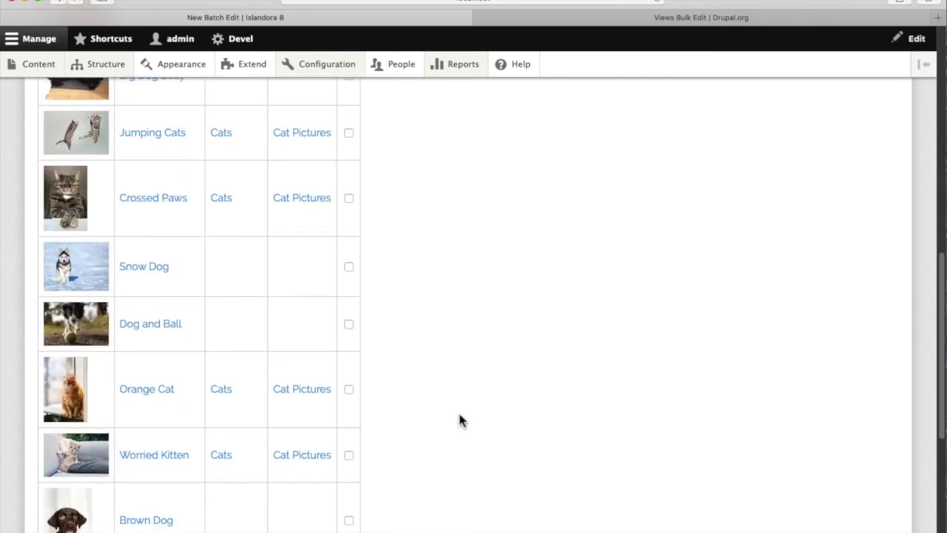
scroll(459, 421, up, 8)
scroll(460, 420, down, 2)
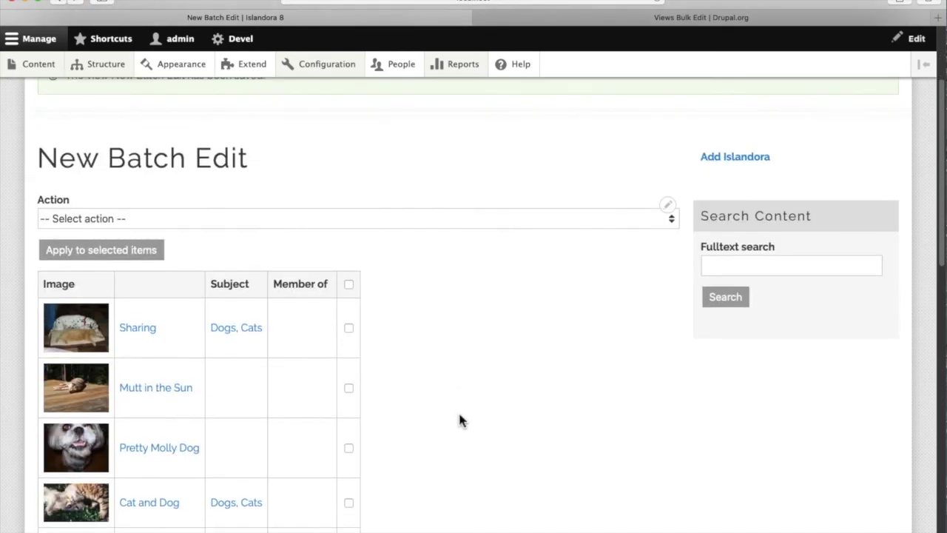
click(349, 389)
click(349, 448)
scroll(412, 446, down, 5)
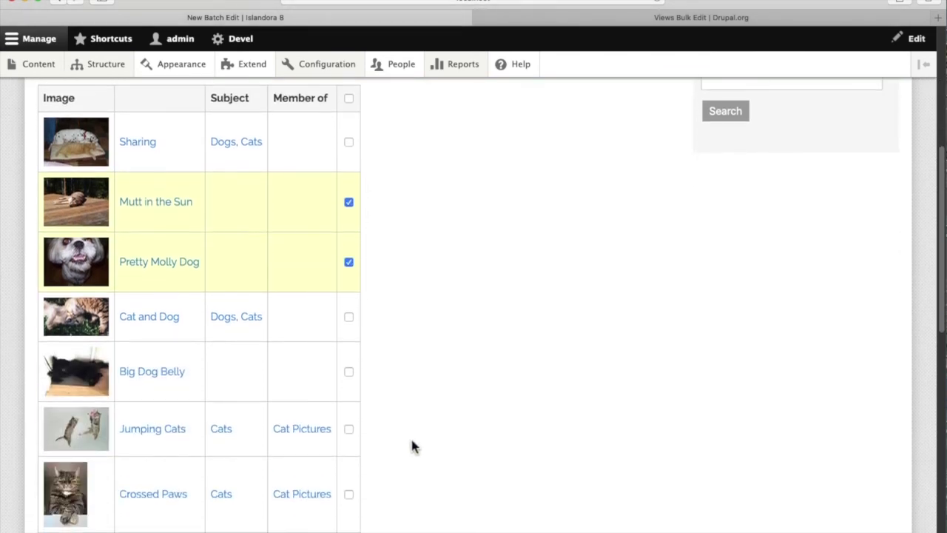
click(350, 372)
scroll(380, 414, down, 5)
click(348, 380)
click(350, 439)
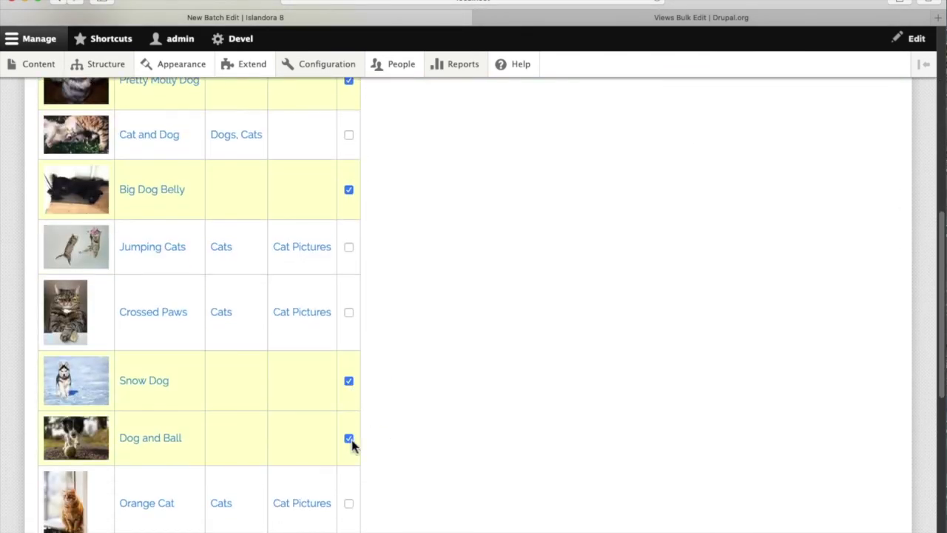
scroll(383, 439, down, 5)
scroll(380, 439, down, 3)
click(349, 303)
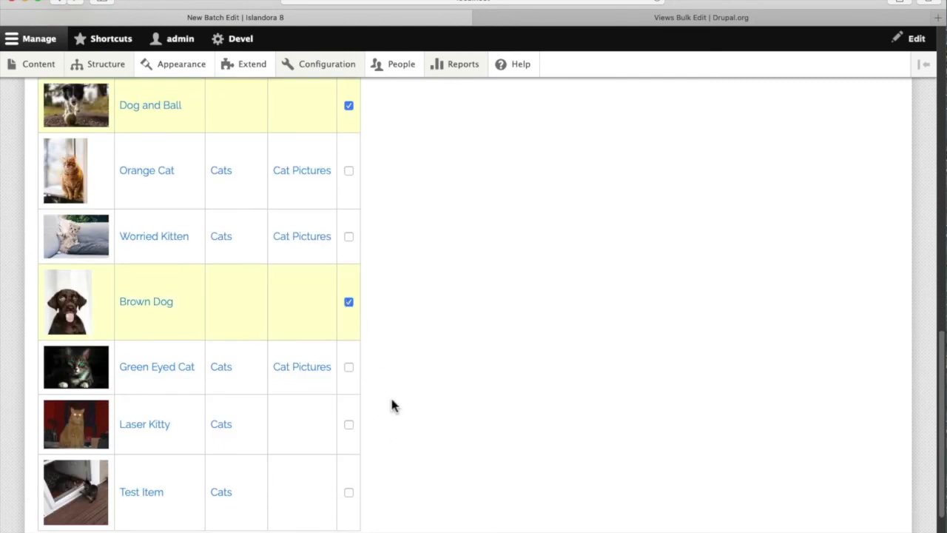
scroll(392, 414, down, 2)
- Choose the Modify field values action and apply it to the selected items
scroll(412, 438, up, 15)
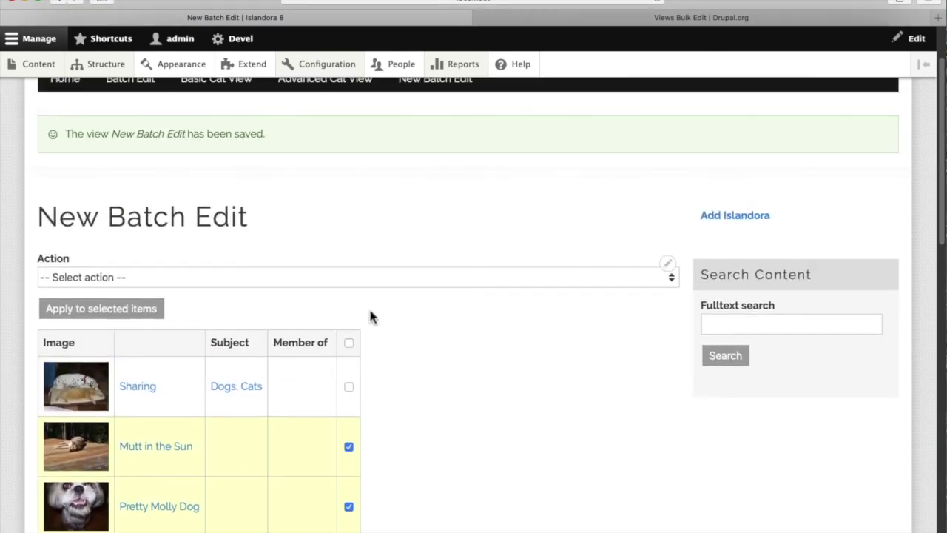
click(372, 281)
click(116, 293)
click(131, 308)
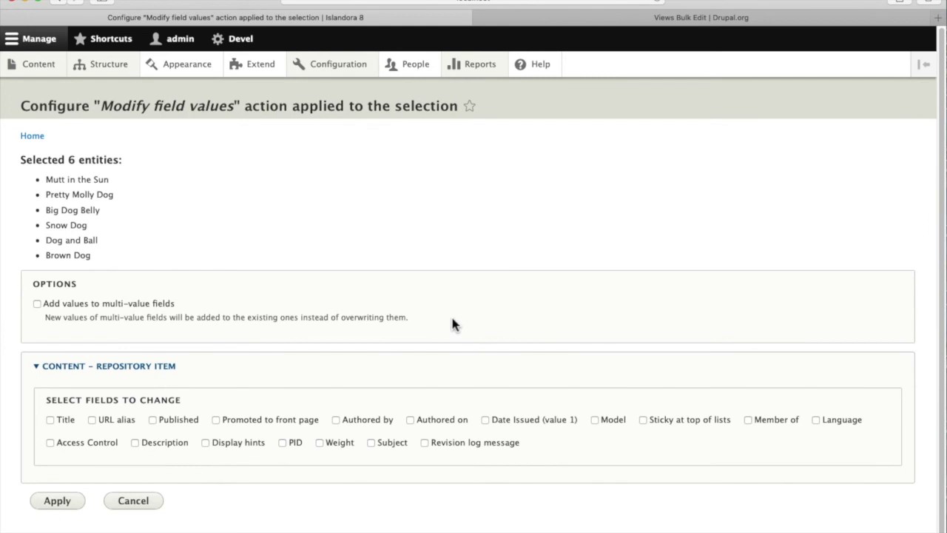
- Enable only the Subject field for change, set it to the Dogs term, and apply the modification to the selected items
click(371, 443)
scroll(522, 439, down, 2)
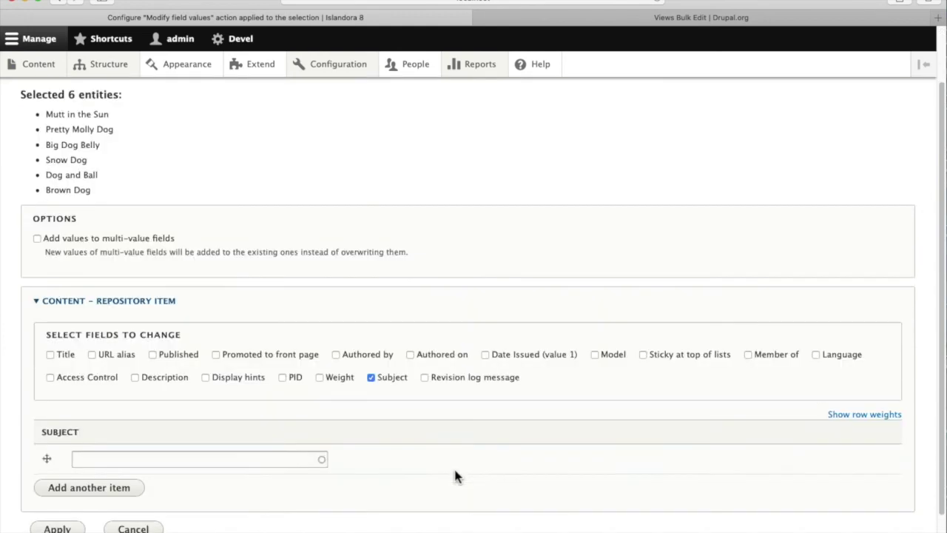
click(248, 456)
text(dog)
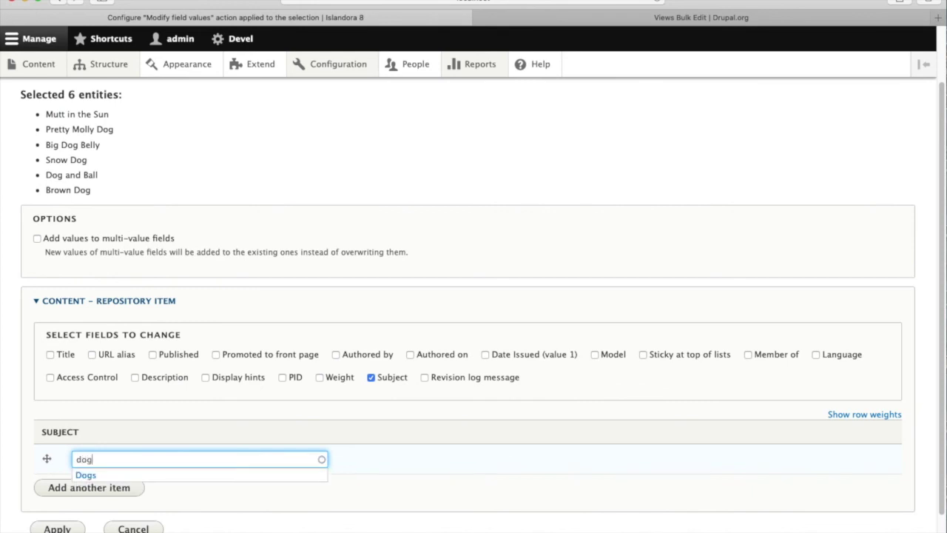
text(s)
click(154, 474)
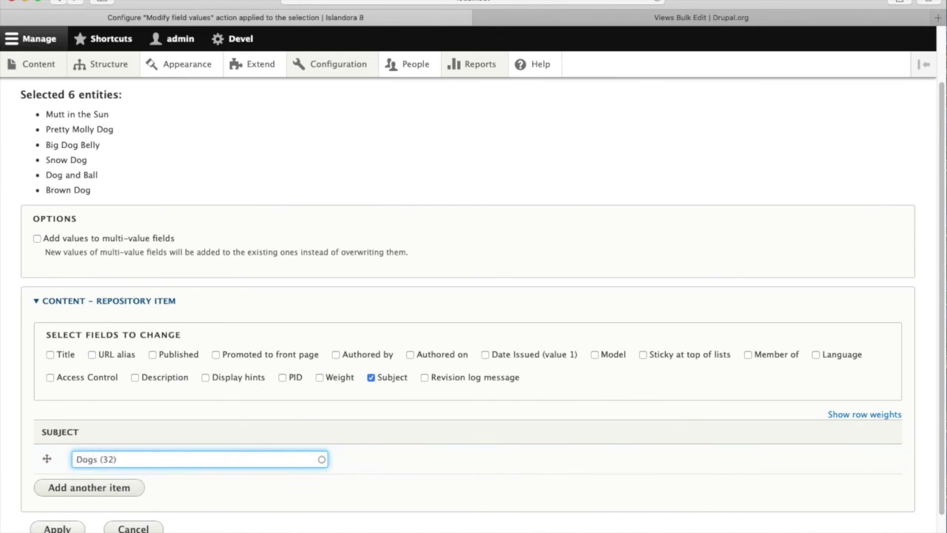
click(57, 528)
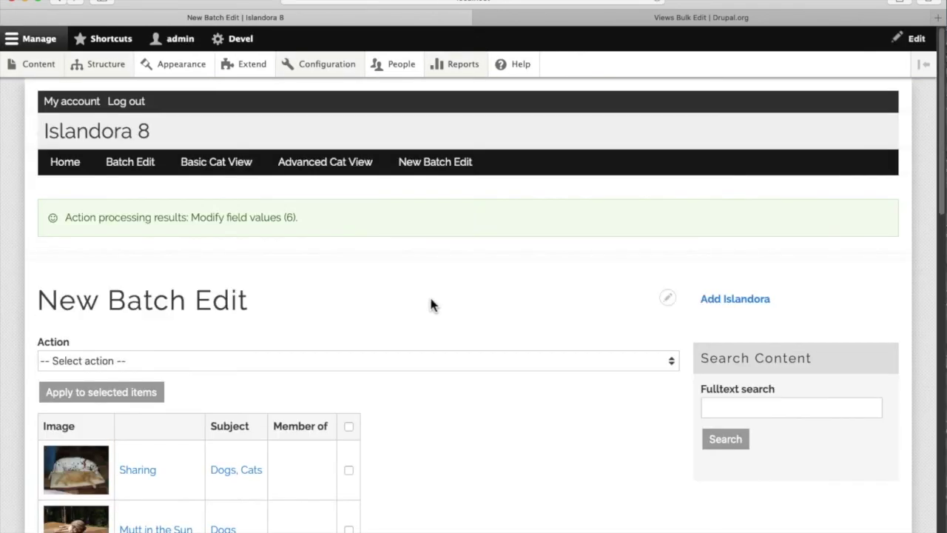
- Open the Advanced Cat View page and filter its images by the subject Dogs
scroll(431, 319, down, 1)
scroll(431, 320, down, 5)
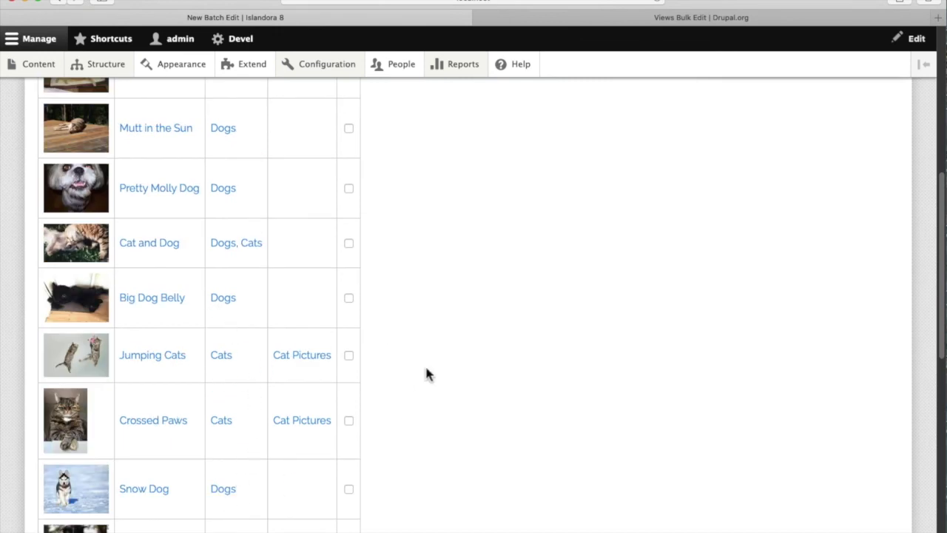
scroll(427, 374, up, 5)
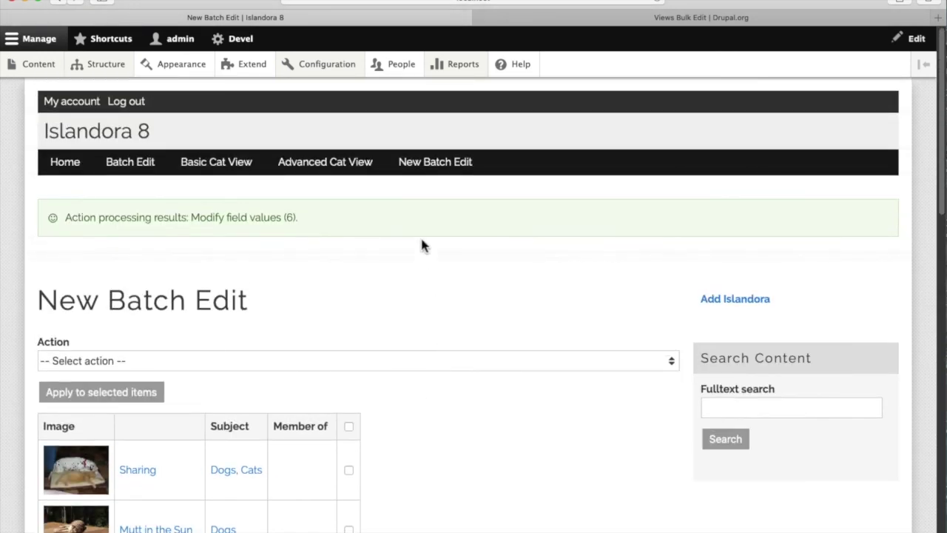
click(338, 163)
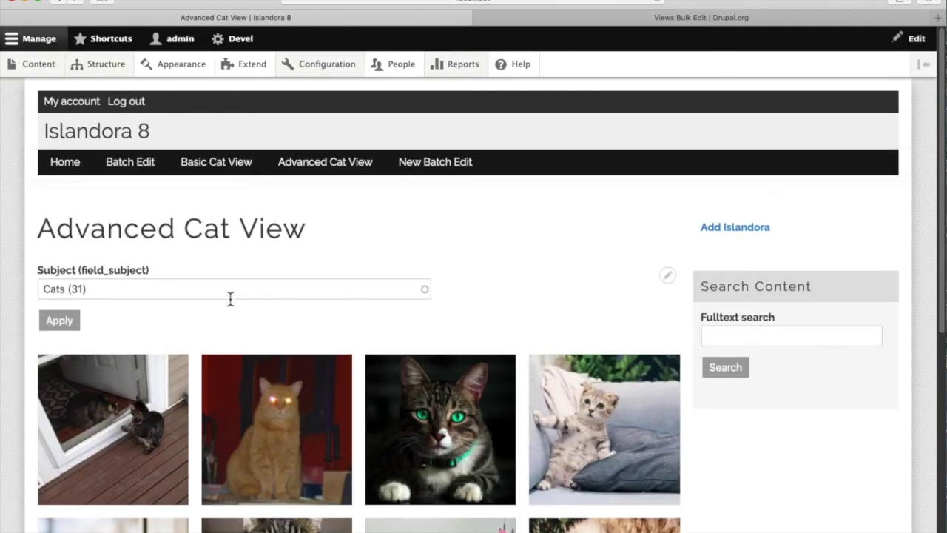
drag(74, 290, 42, 290)
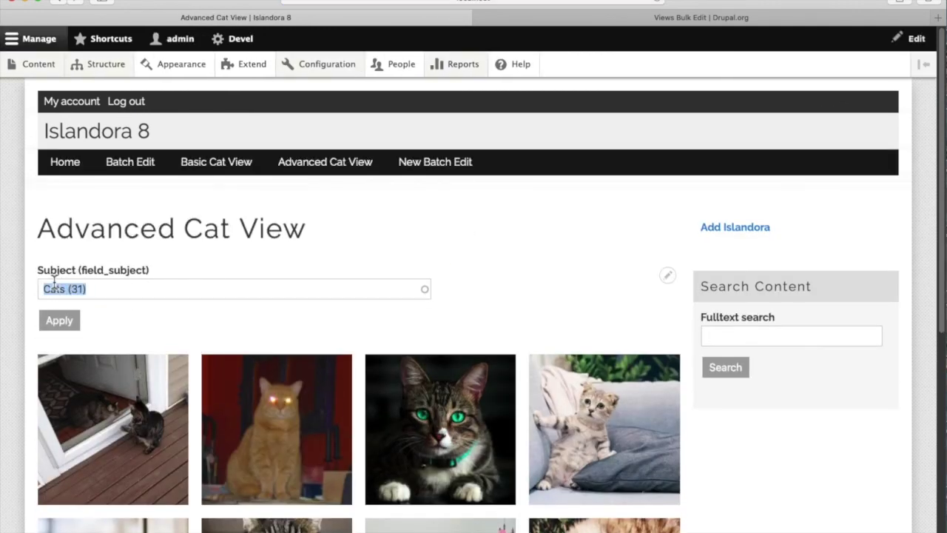
text(dog)
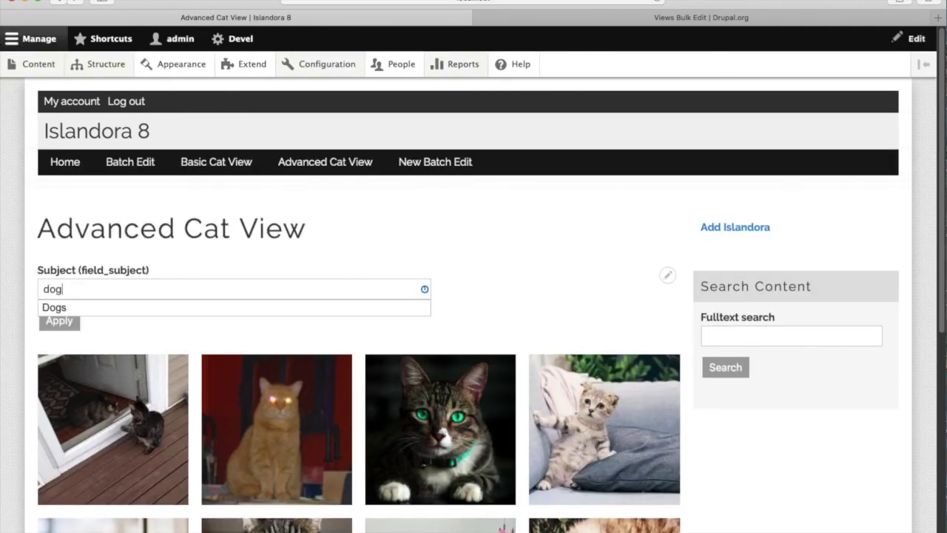
text(s)
click(53, 307)
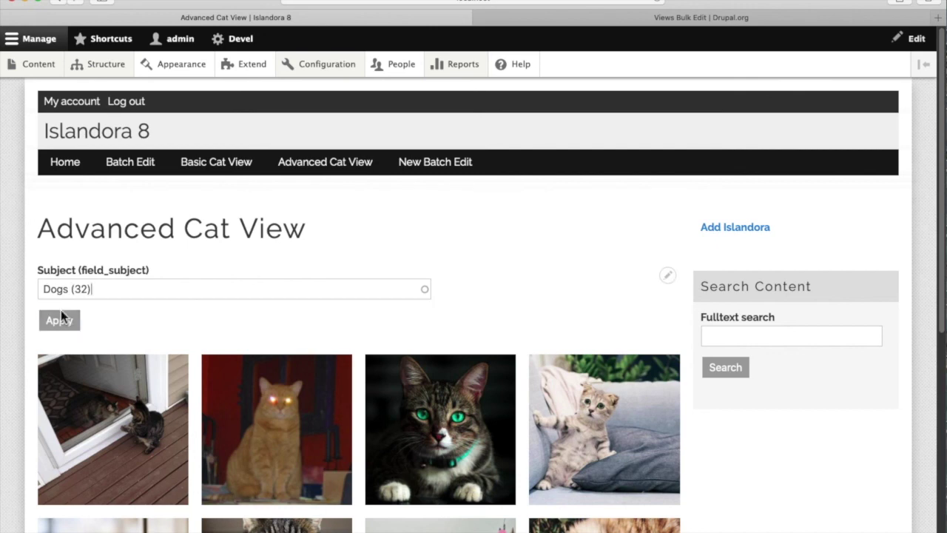
click(62, 323)
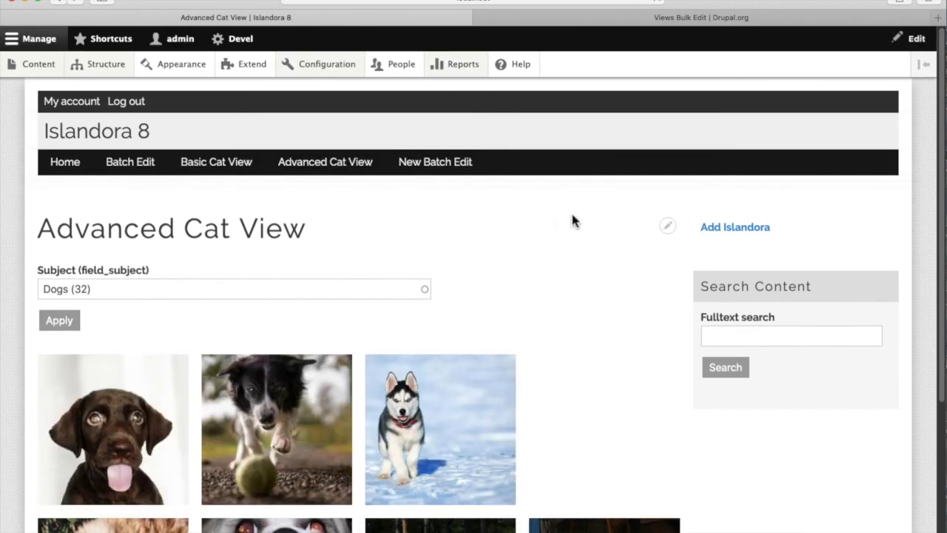
scroll(577, 222, down, 3)
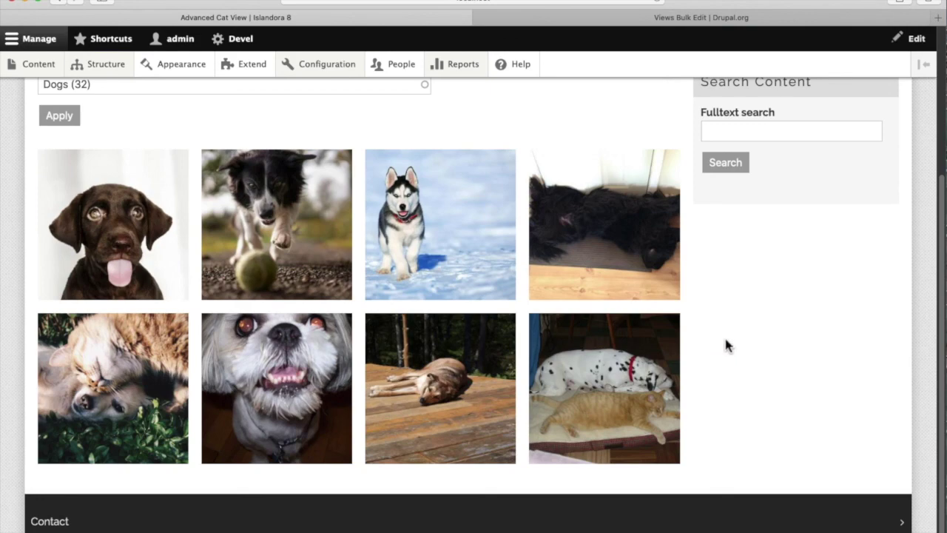
scroll(718, 333, up, 1)
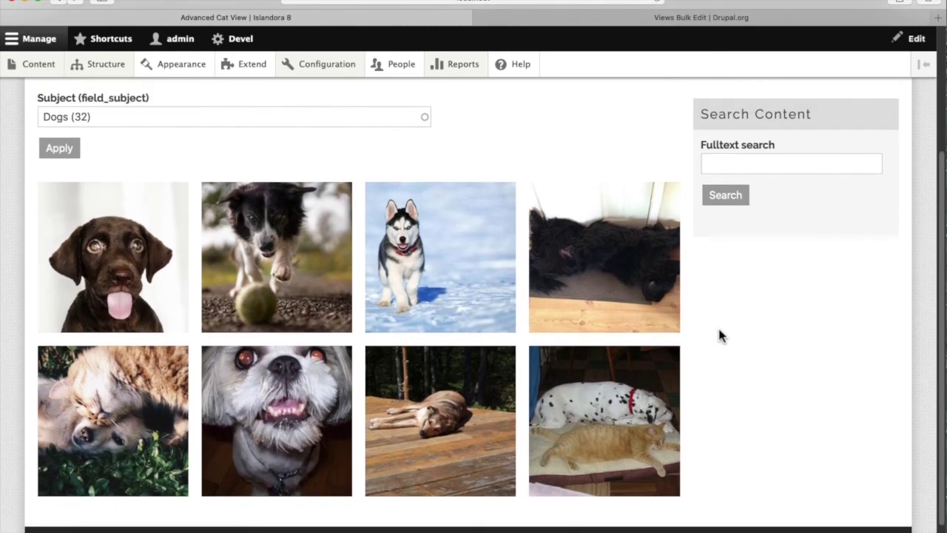